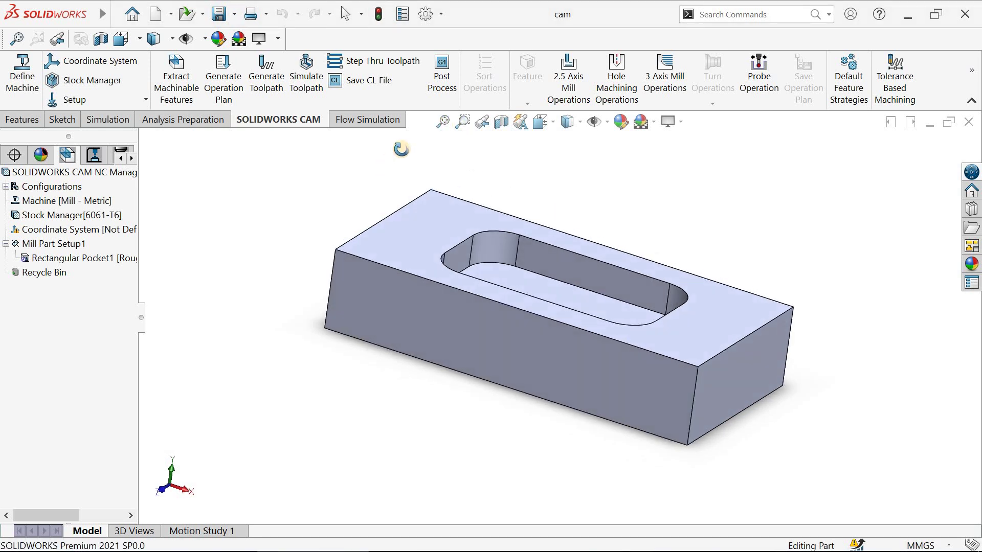
left_click(443, 122)
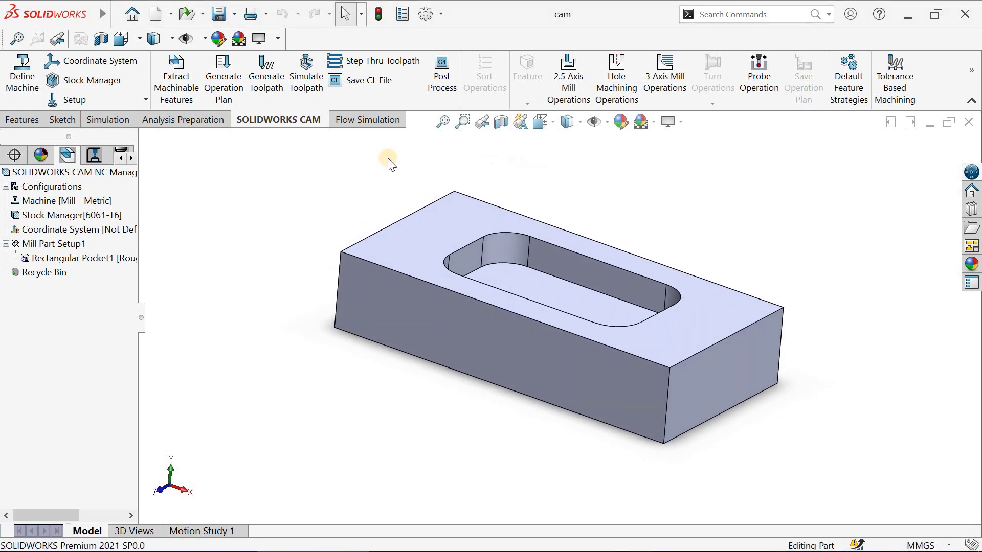
left_click(436, 124)
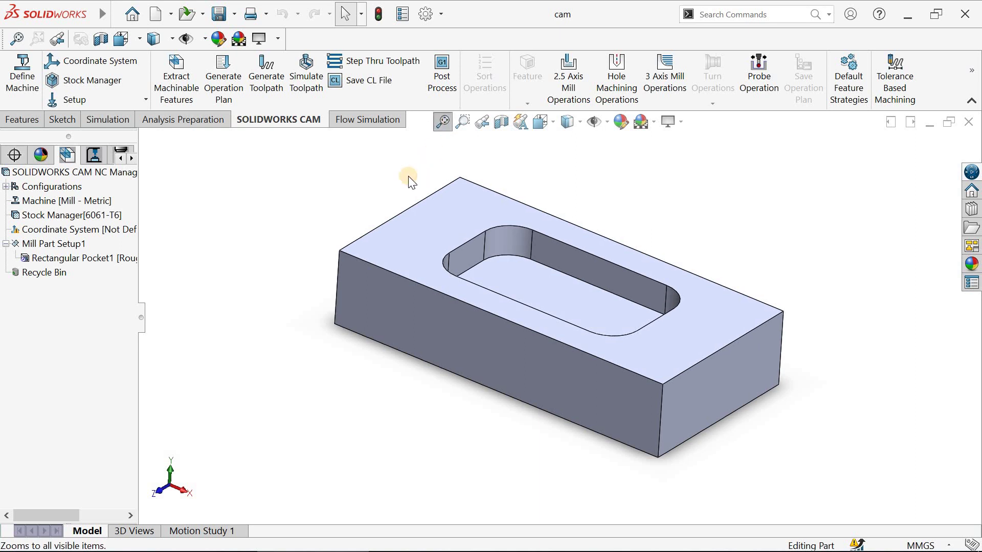
left_click(443, 125)
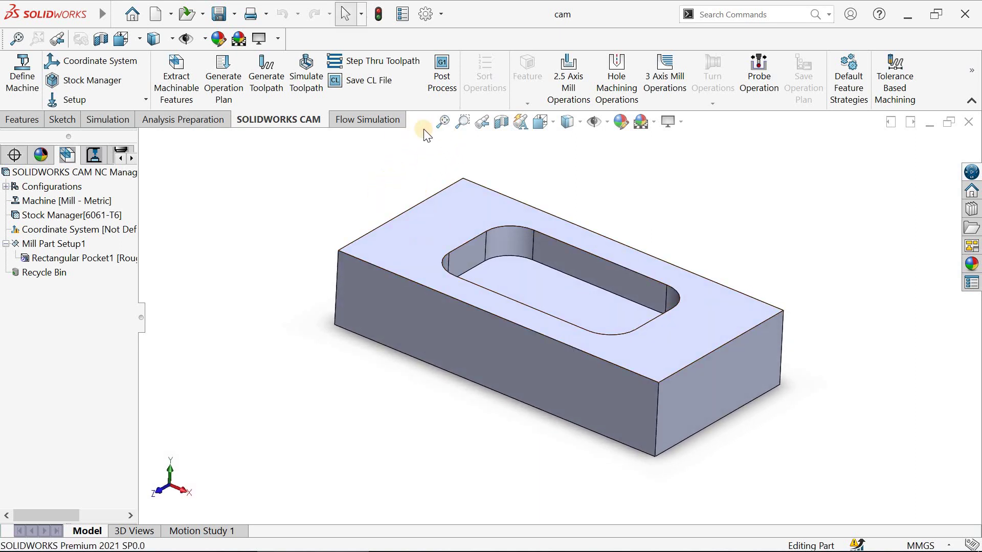
mouse_move(390, 172)
middle_mouse_down()
mouse_move(409, 149)
mouse_move(408, 164)
middle_mouse_up()
left_click(442, 123)
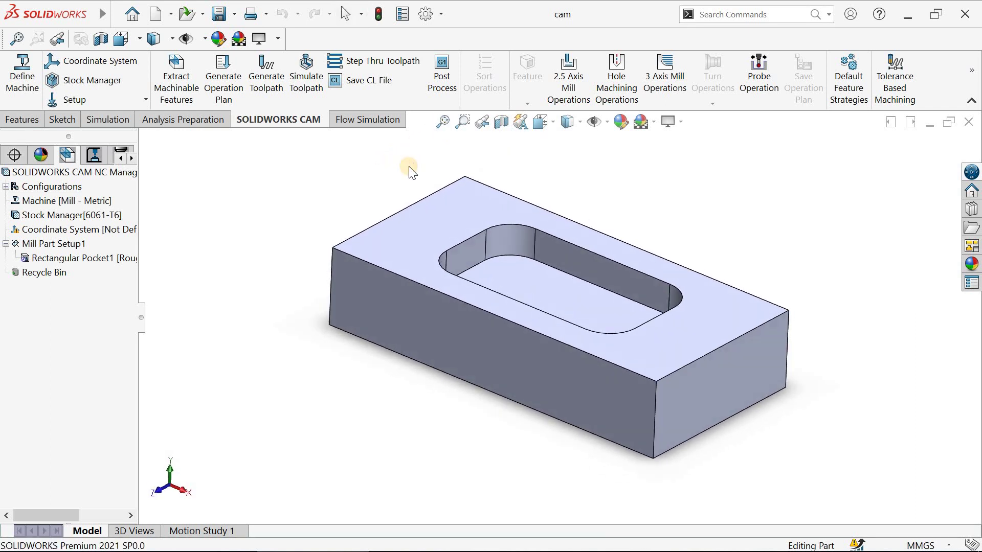
left_click(442, 122)
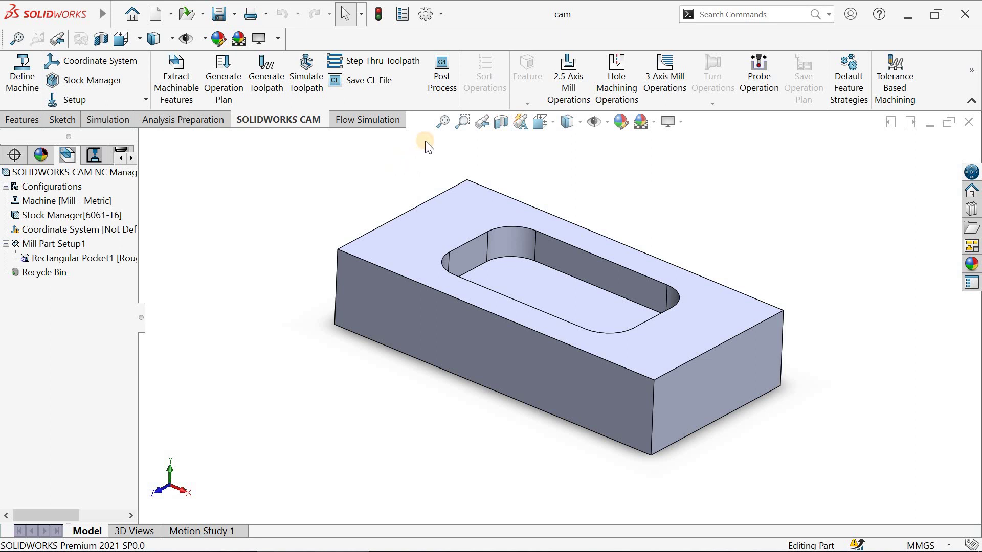
Step: Check the available command tabs and the list of add-ins, leaving the add-in selection as it is
right_click(299, 124)
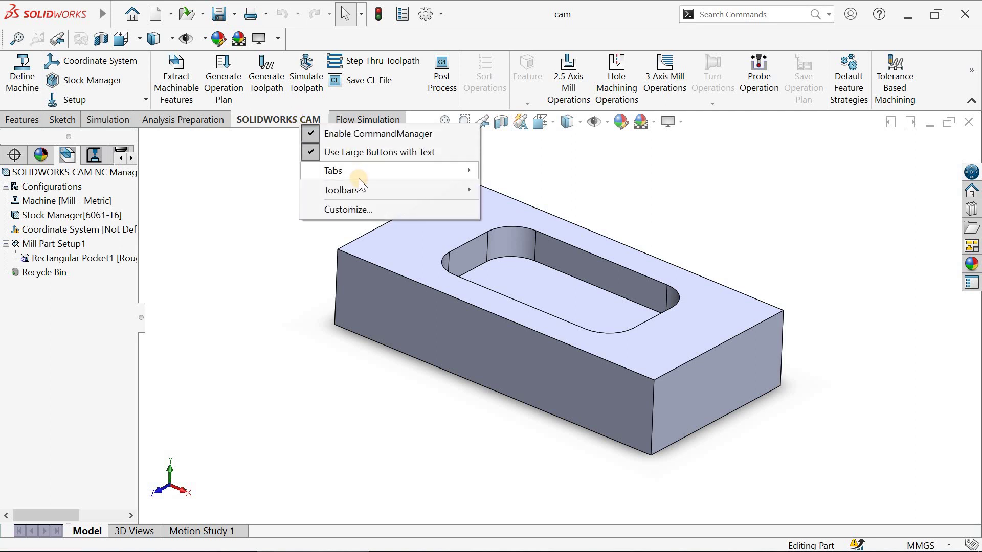
mouse_move(357, 174)
left_click(329, 361)
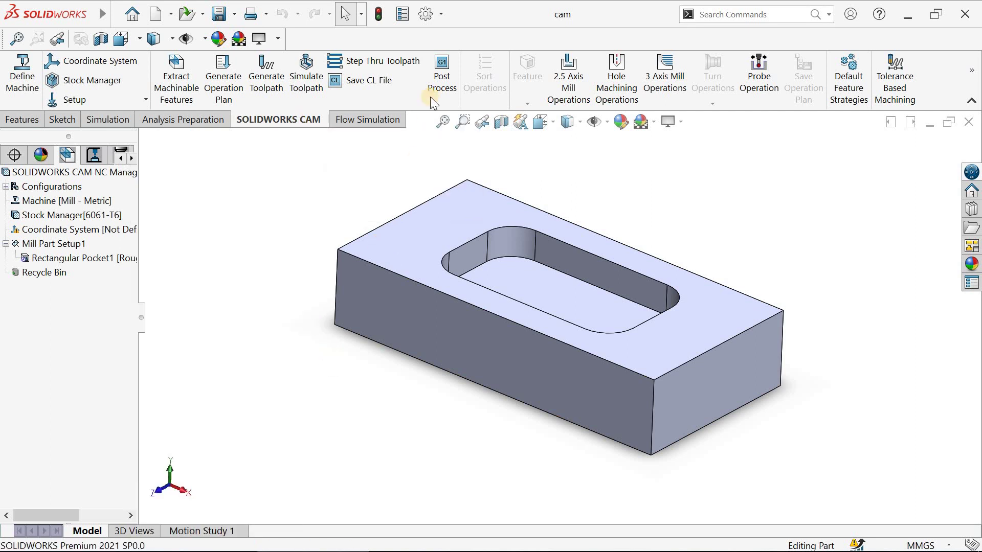
left_click(441, 15)
left_click(450, 72)
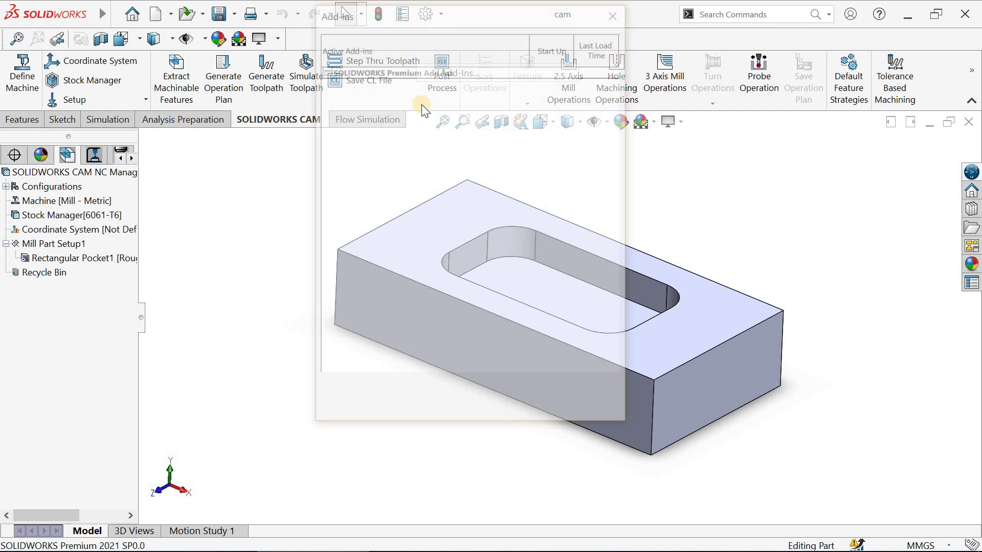
key("Return")
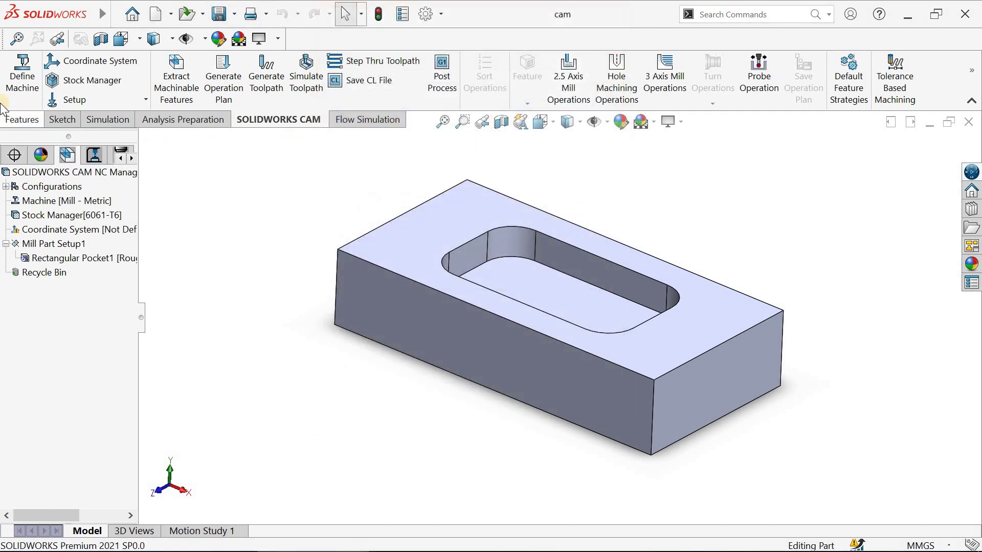
Step: Open the machine definition and select Mill - Metric as the active machine
left_click(14, 88)
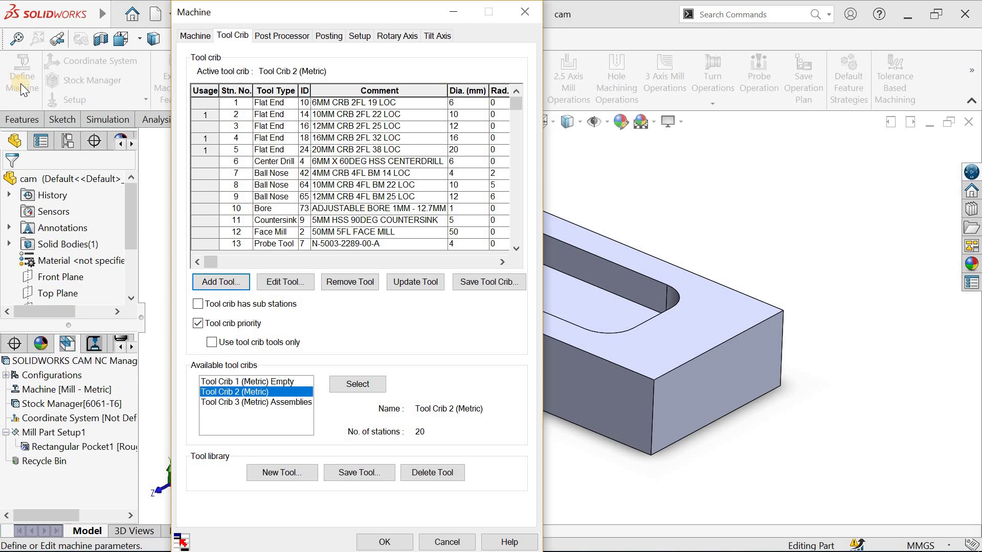
left_click(197, 36)
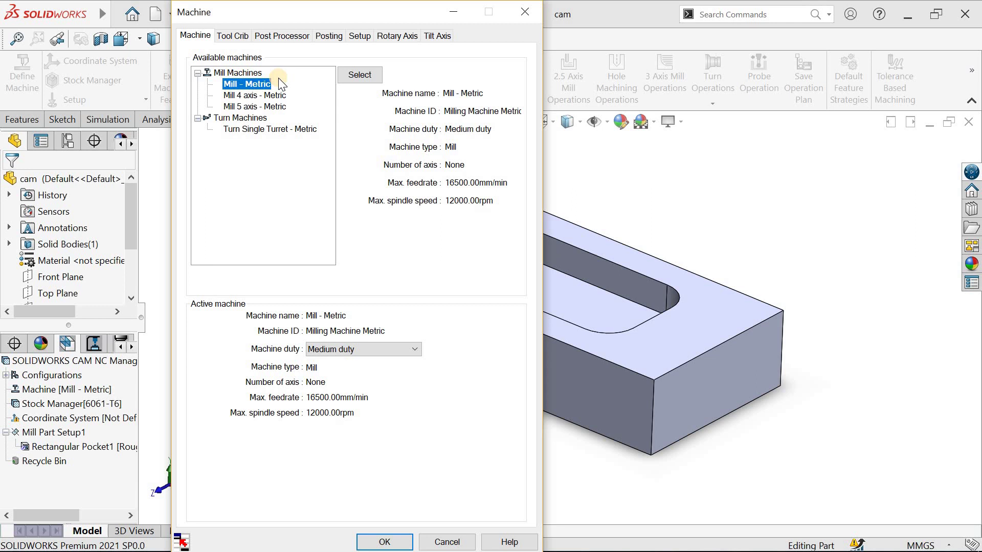
left_click(377, 75)
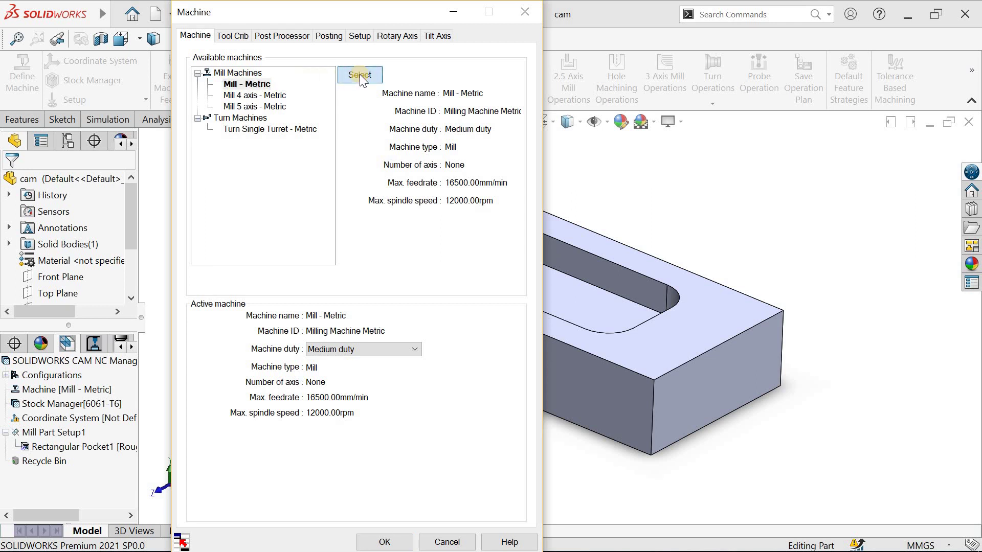
Step: Make Tool Crib 2 (Metric) the active tool crib with missing tools added automatically, and accept the machine definition
left_click(236, 36)
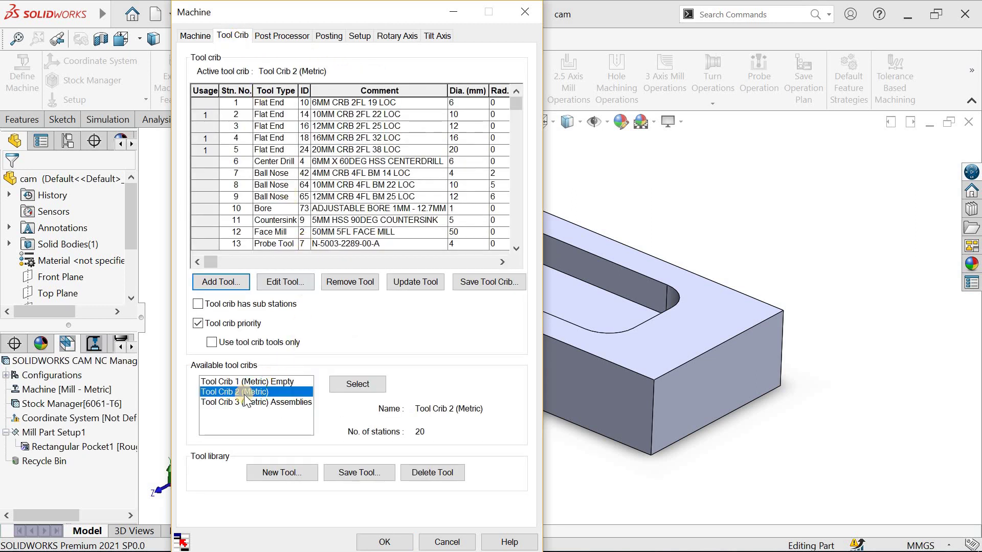
left_click(354, 384)
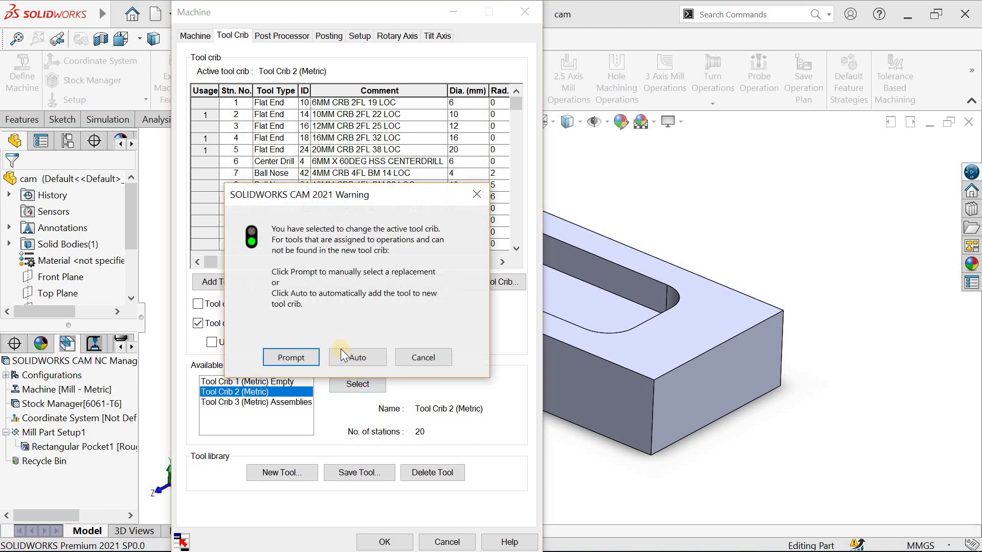
left_click(353, 358)
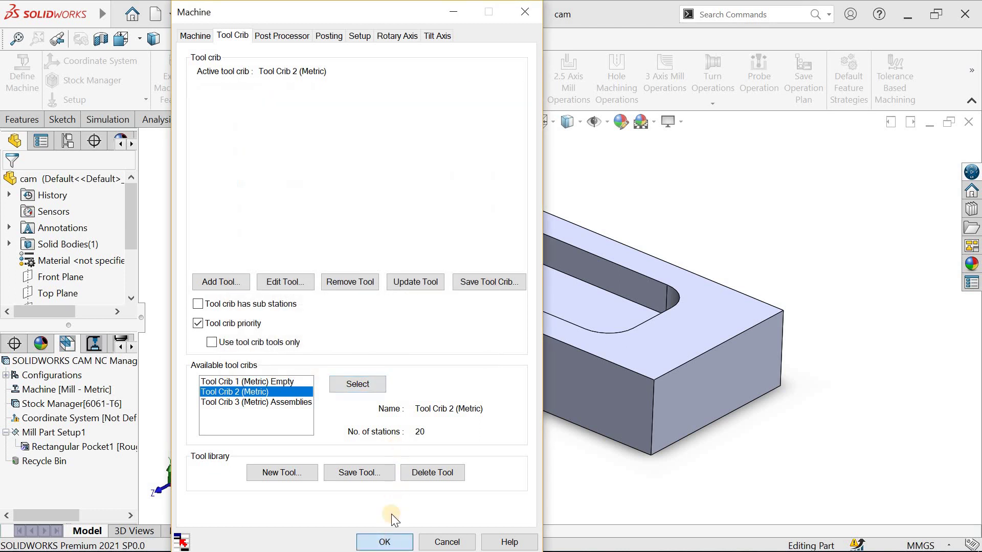
left_click(384, 542)
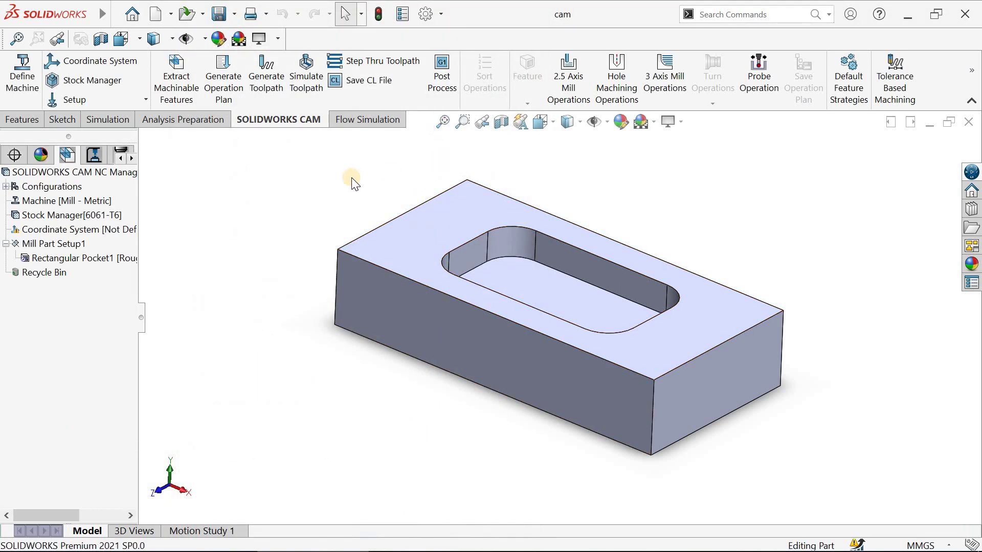
middle_click_drag(358, 170, 380, 175)
left_click(445, 125)
left_click(440, 125)
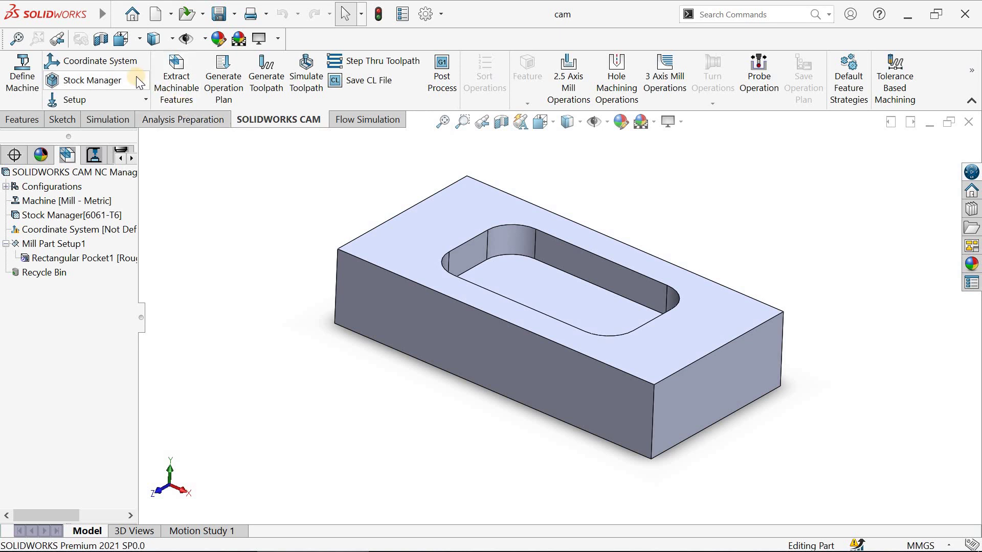
Step: Start defining a fixture coordinate system with the User Defined method
left_click(106, 60)
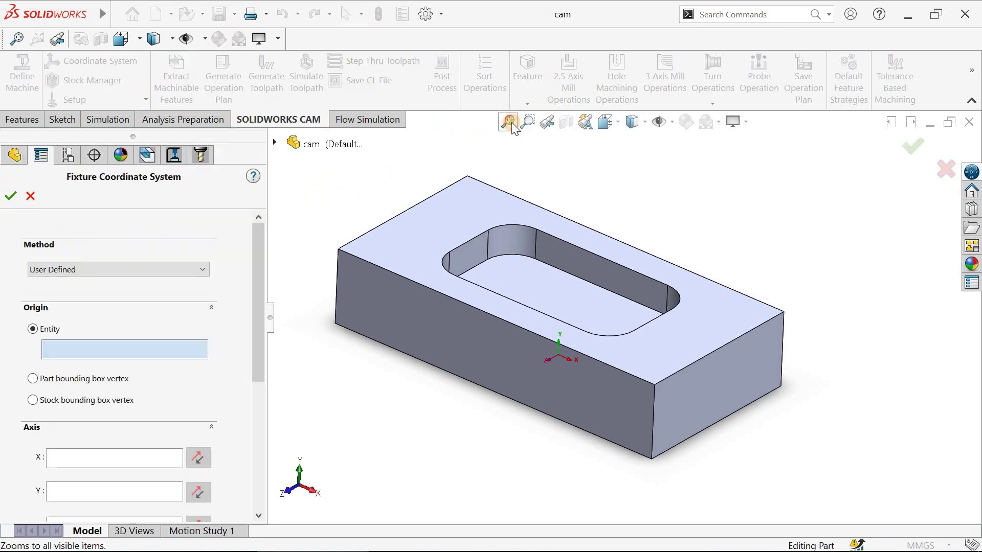
left_click(510, 123)
middle_click_drag(438, 194, 486, 149)
middle_click_drag(465, 186, 445, 193)
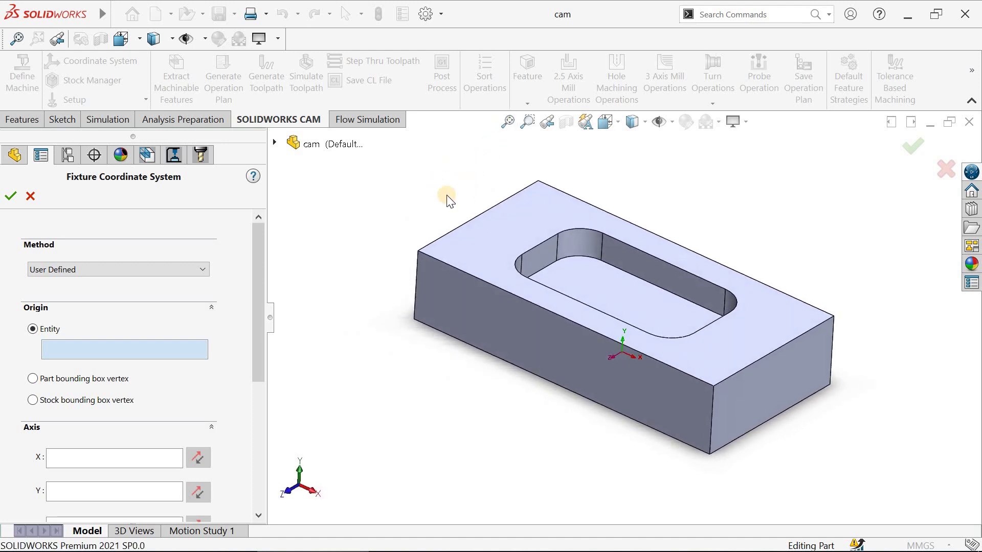
left_click(145, 273)
left_click(146, 284)
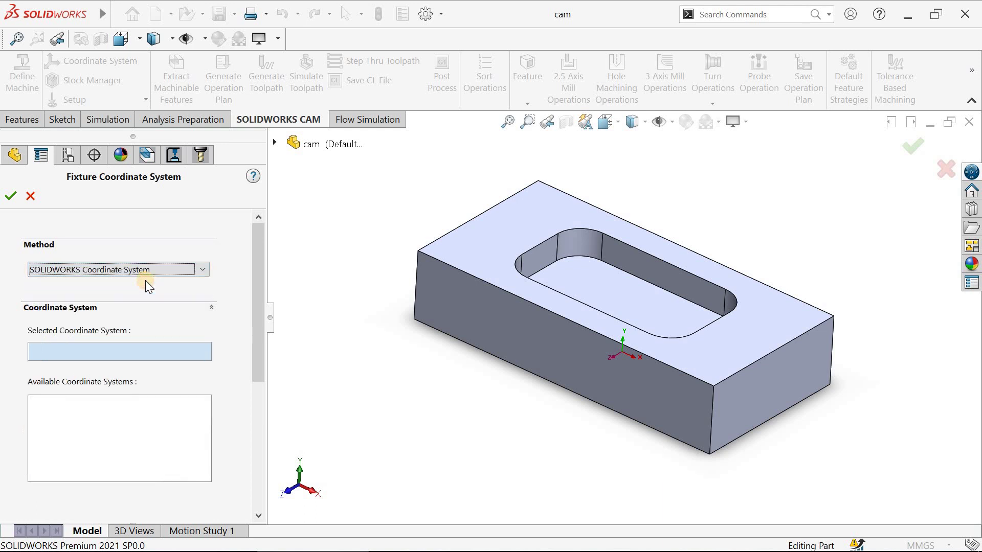
left_click(145, 276)
left_click(166, 291)
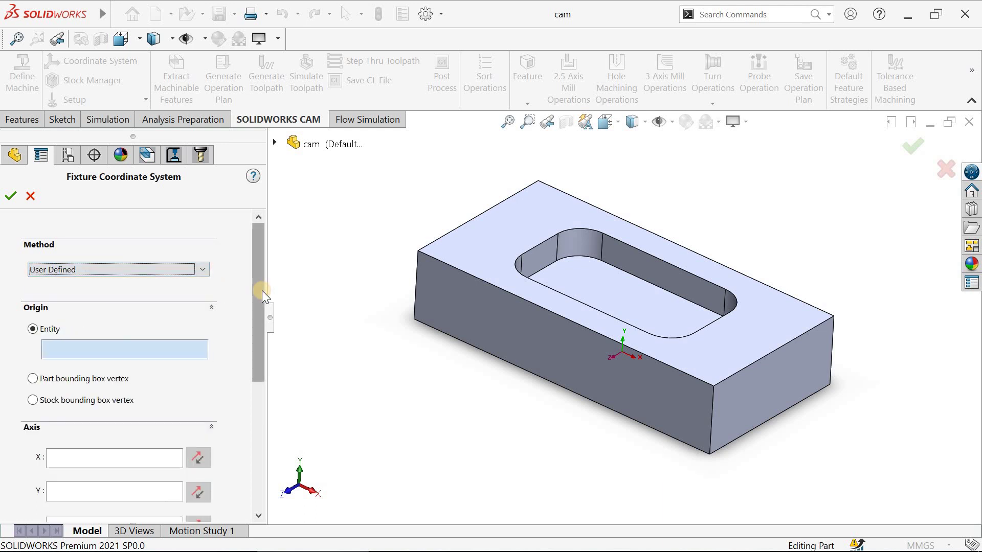
Step: Place the coordinate system origin on the stock bounding box point at the centre of the part's upper face
left_click_drag(262, 290, 252, 344)
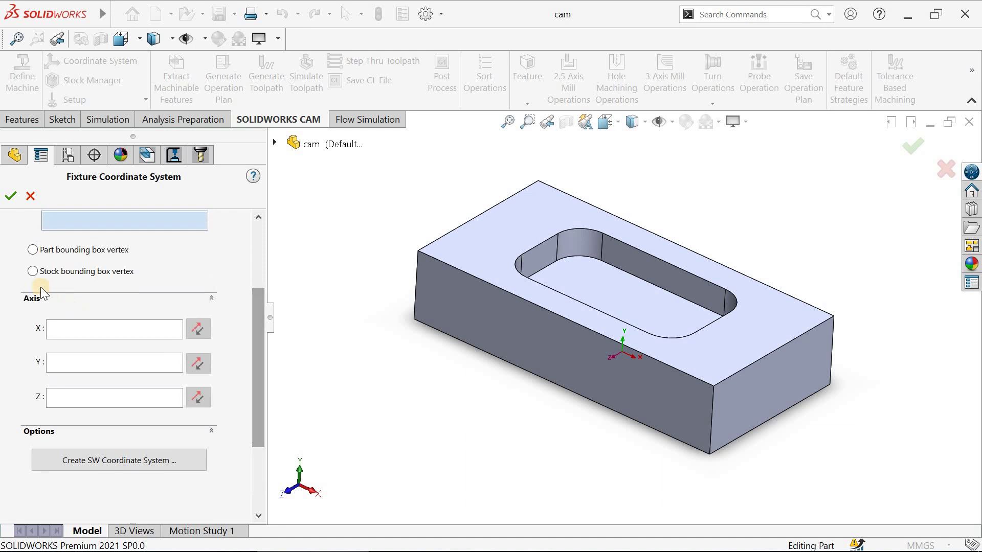
left_click(32, 271)
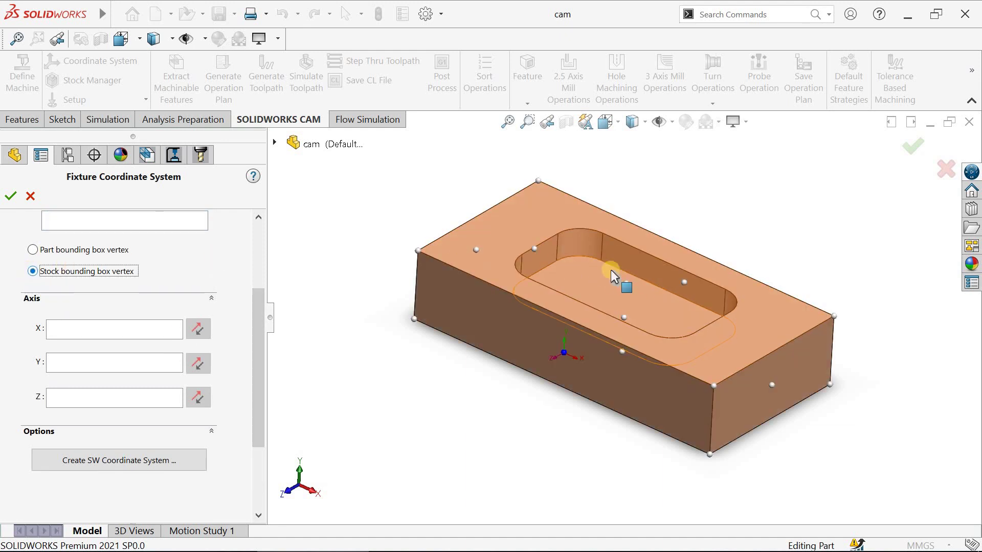
left_click(624, 284)
Step: Align the X axis with the short upper edge and the Z axis with the adjacent vertical corner edge, reversing Z to point upward
left_click_drag(259, 325, 257, 339)
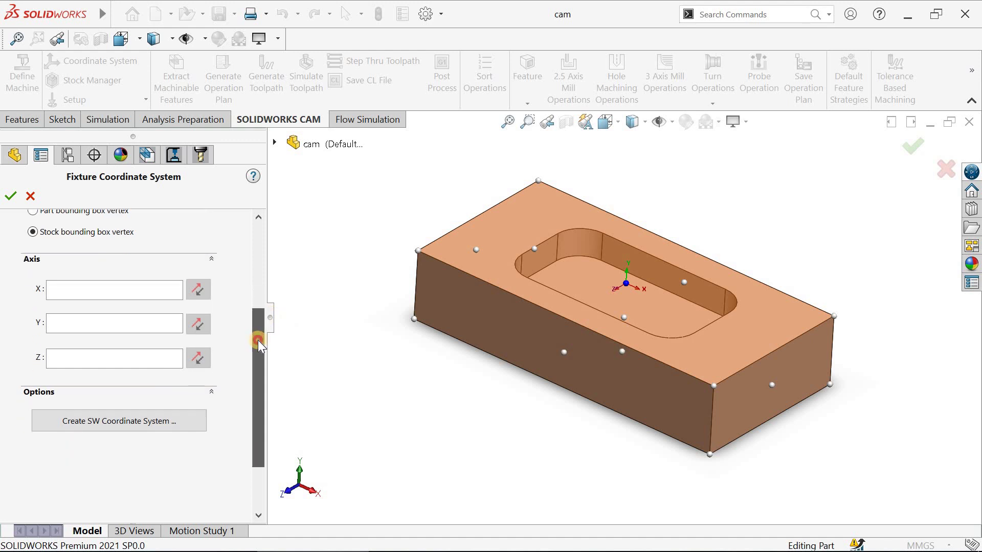
left_click(140, 295)
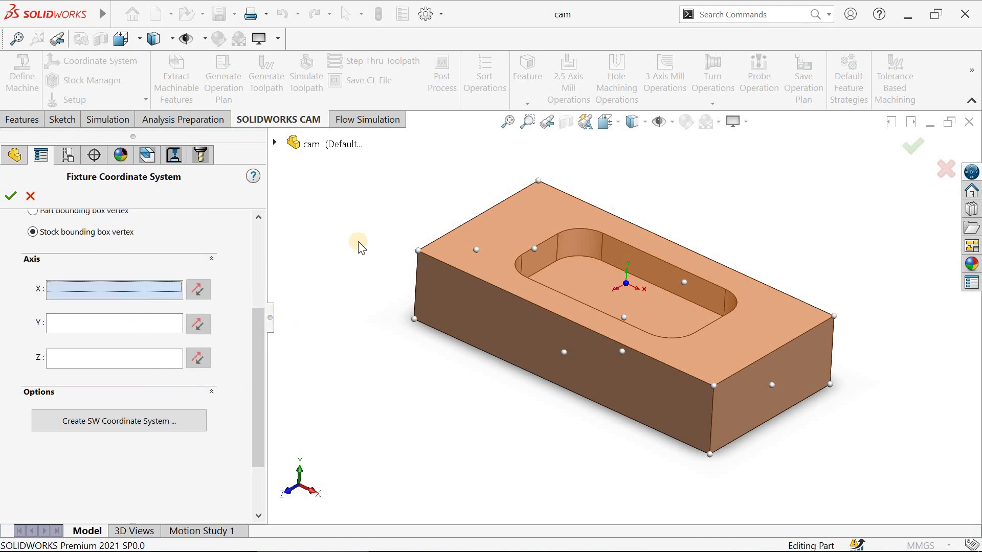
left_click(456, 230)
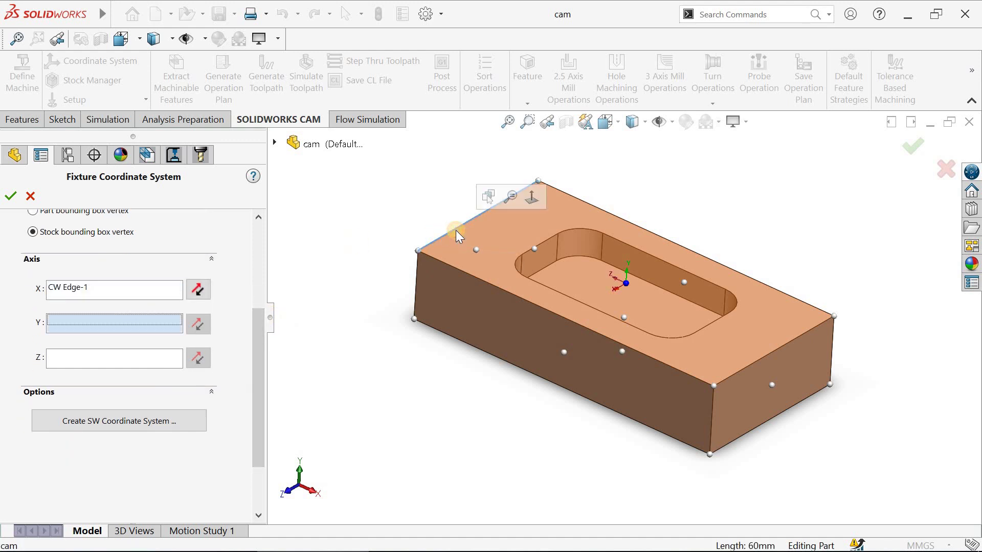
left_click(147, 358)
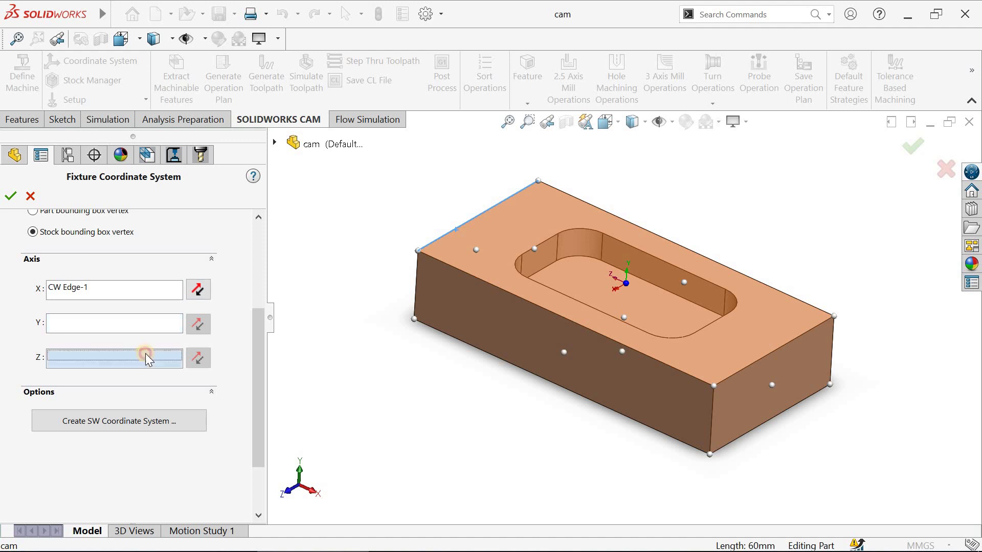
left_click(415, 269)
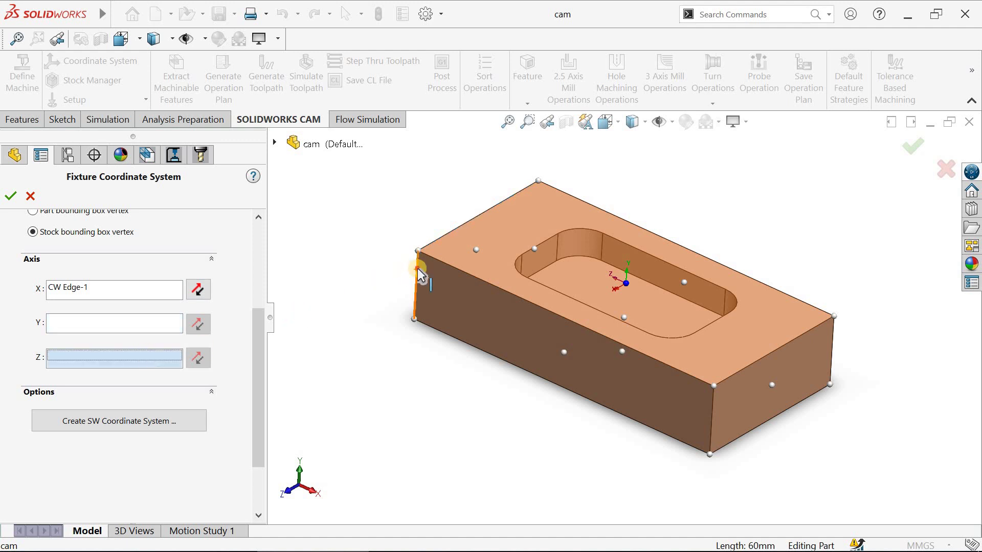
left_click(197, 359)
Step: Accept the fixture coordinate system, rebuild the CAM data with the warning hidden until the next part rebuild, and highlight the coordinate system on the part
middle_click_drag(340, 254, 292, 307)
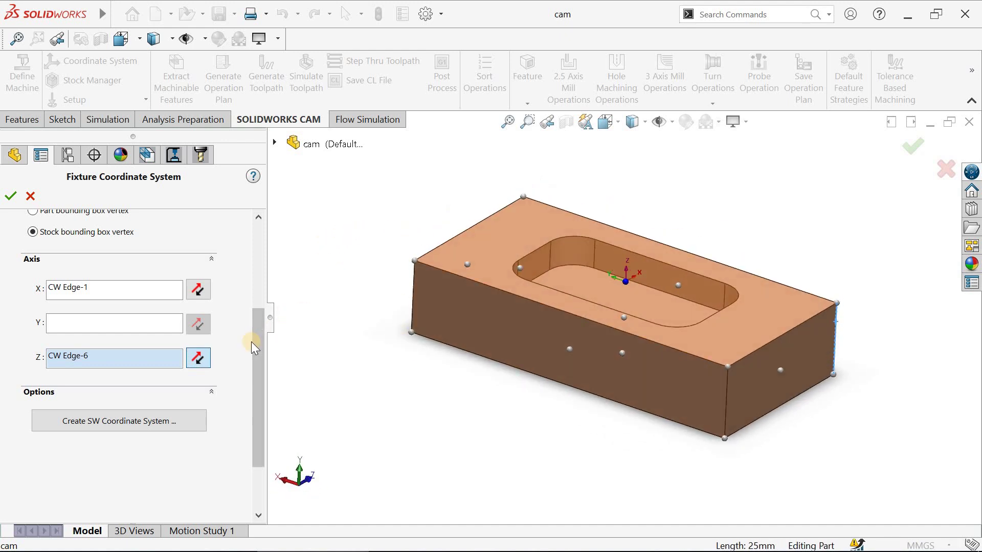
left_click(11, 195)
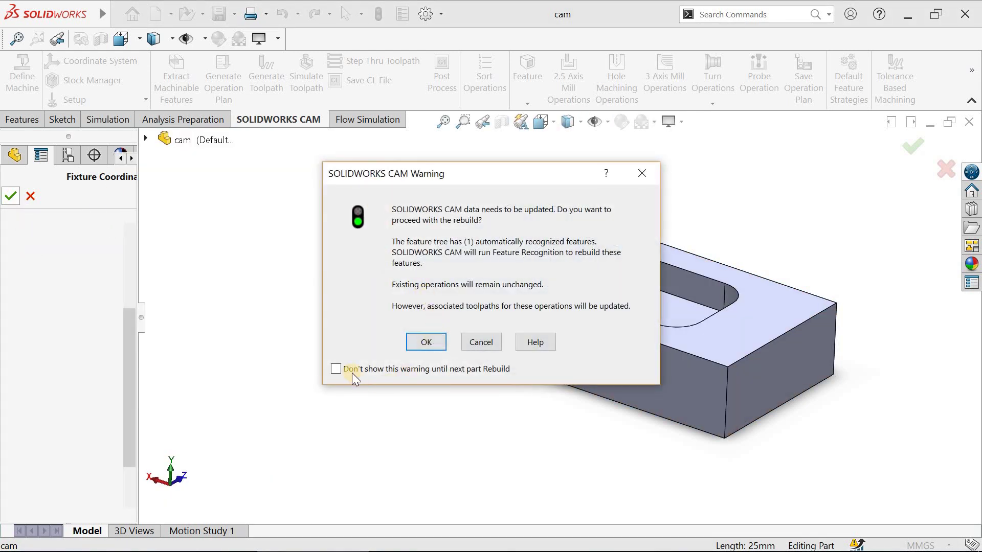
left_click(352, 373)
left_click(432, 340)
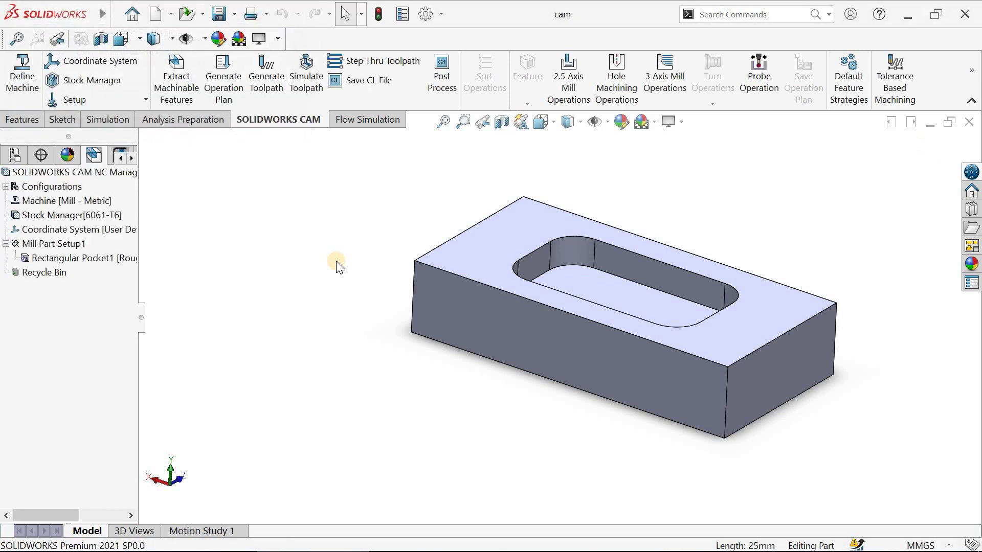
left_click(443, 121)
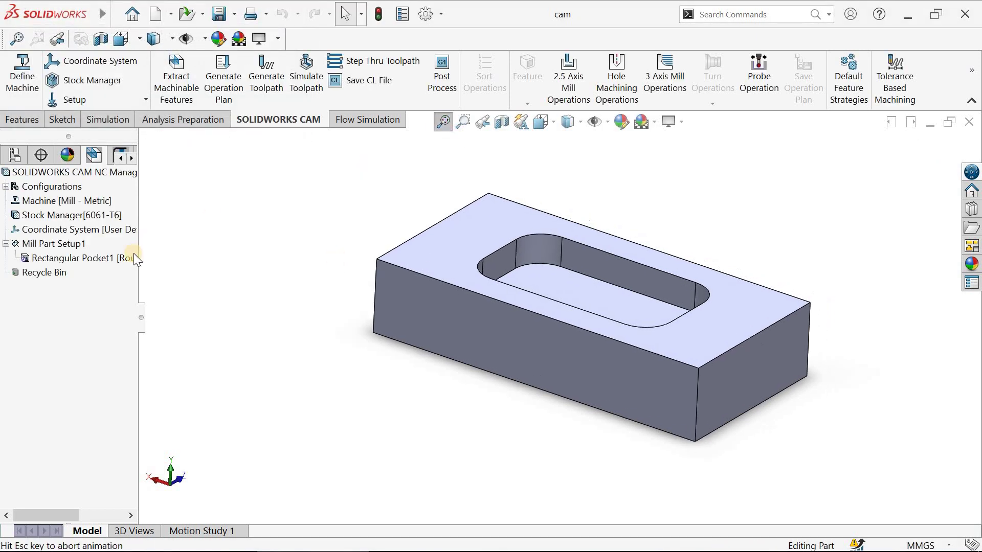
left_click(77, 229)
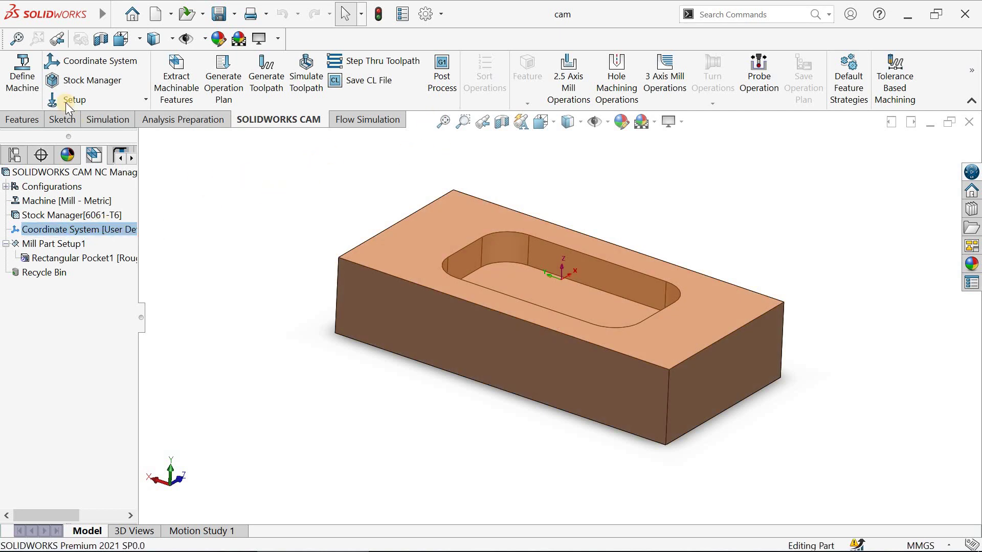
Step: Check the stock definition's bounding box offsets, keep 6061-T6 with 0 mm offsets on every side, and accept it
left_click(81, 84)
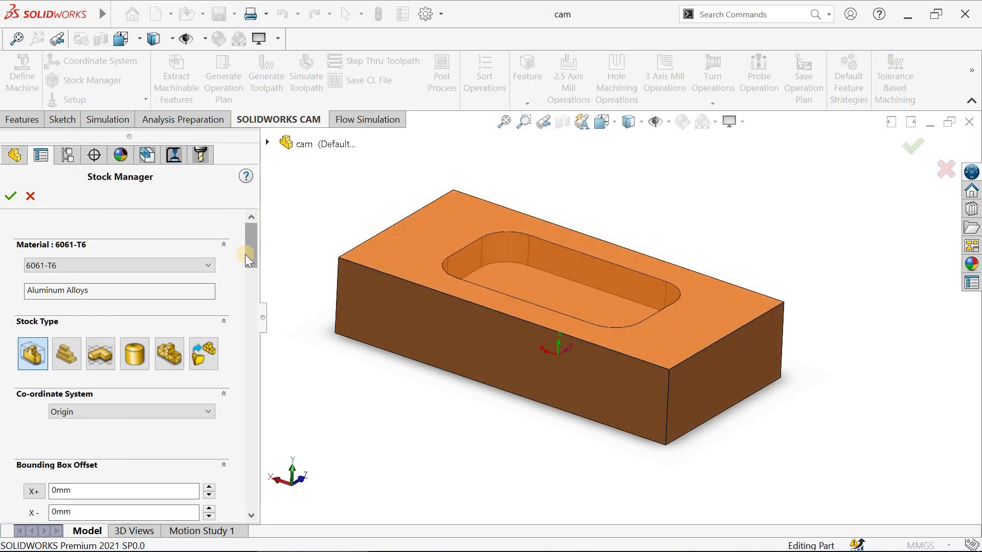
mouse_move(256, 251)
left_mouse_down()
mouse_move(254, 232)
mouse_move(253, 297)
mouse_move(259, 262)
left_mouse_up()
left_click(43, 325)
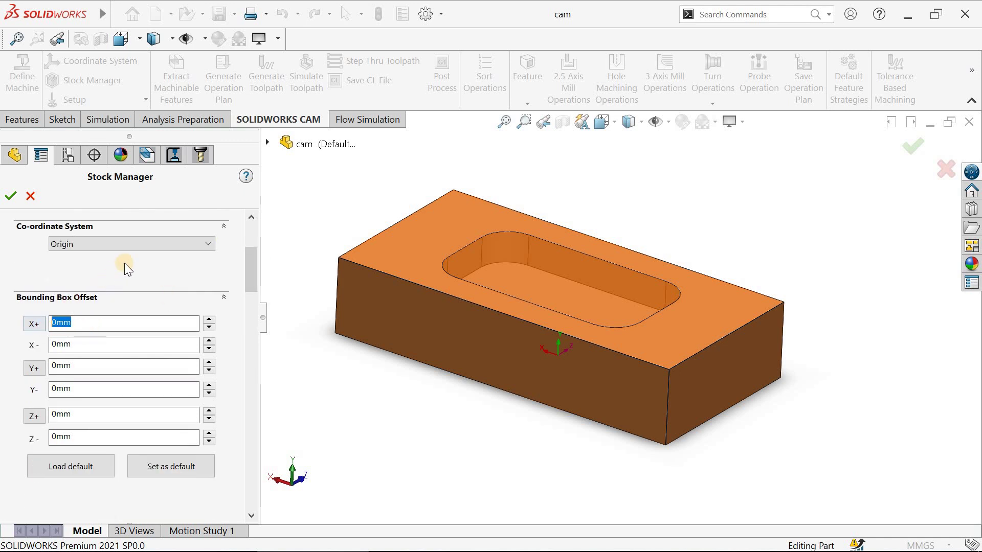
left_click(10, 196)
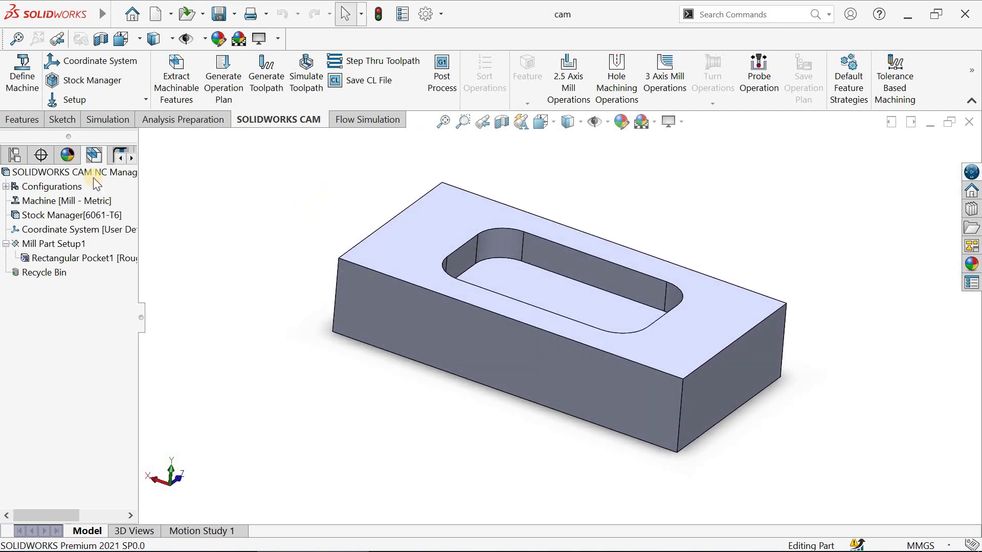
Step: Add a mill setup that uses the part's upper face as its setup direction reference
left_click(114, 107)
left_click(112, 120)
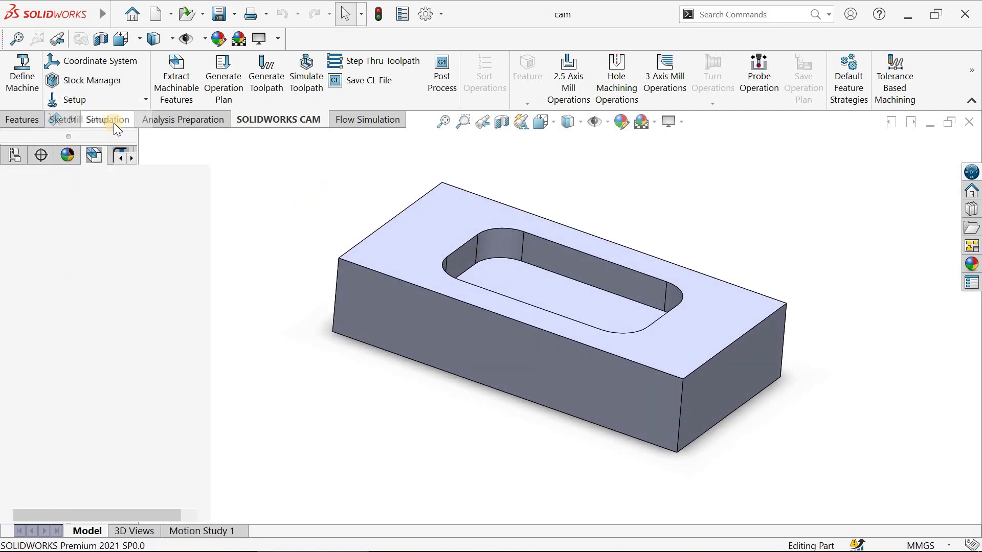
left_click(408, 256)
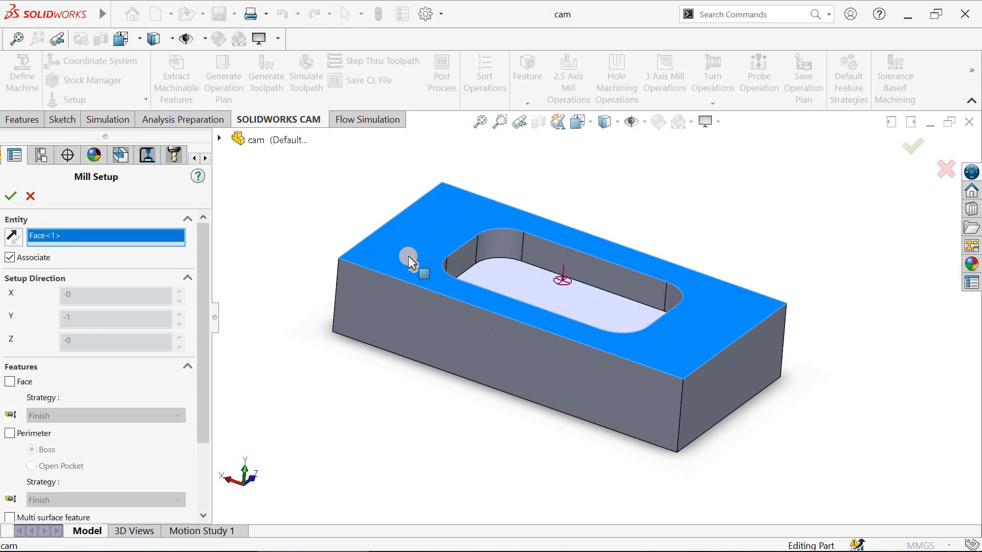
left_click(11, 197)
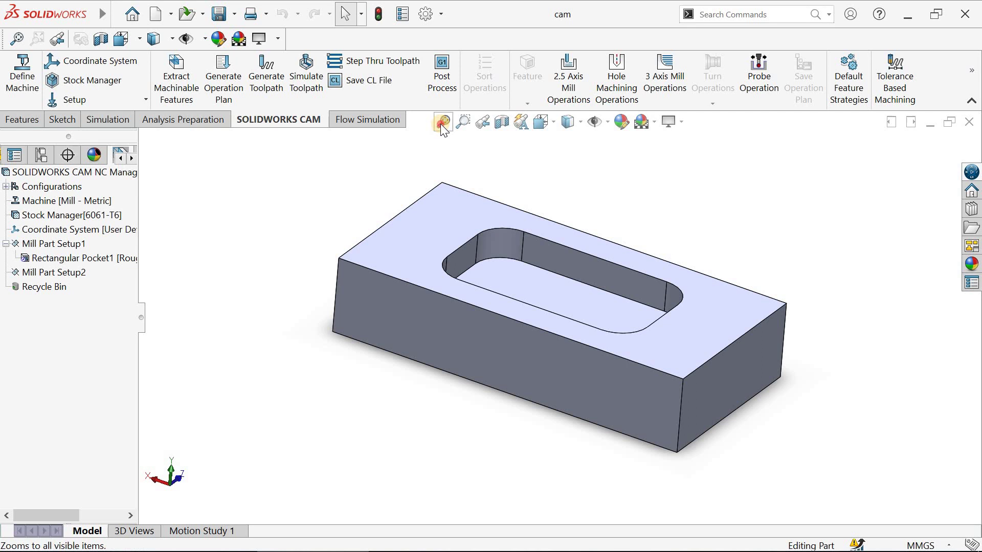
Step: Extract the machinable features and regenerate the operation plan, replacing the previously generated operations
left_click(441, 124)
mouse_move(359, 187)
middle_mouse_down()
mouse_move(358, 166)
mouse_move(357, 182)
middle_mouse_up()
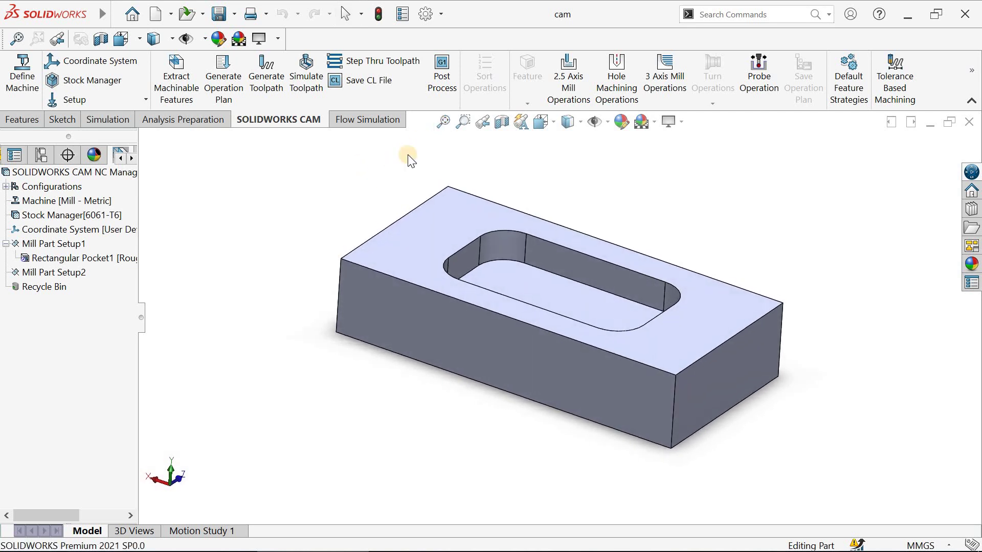
left_click(443, 123)
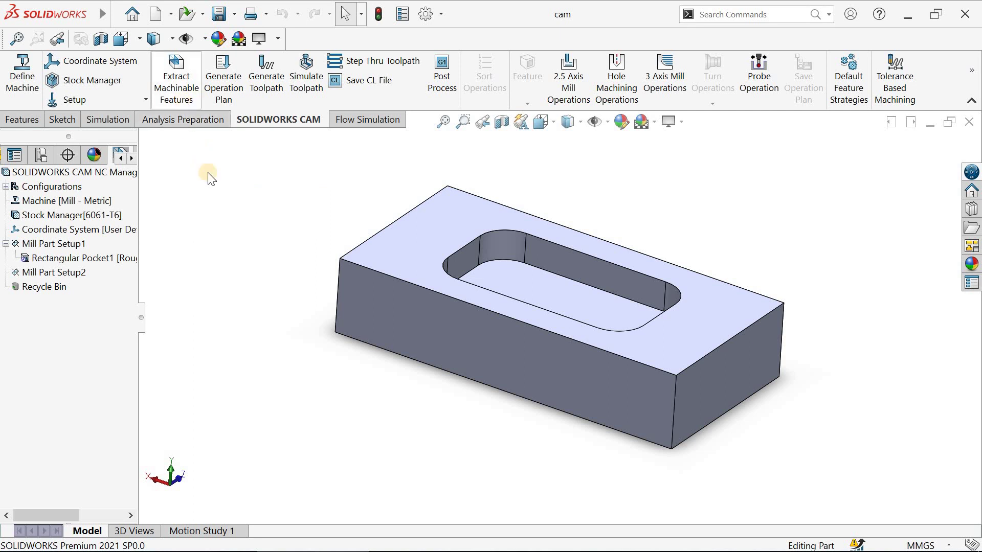
middle_click_drag(354, 180, 431, 182)
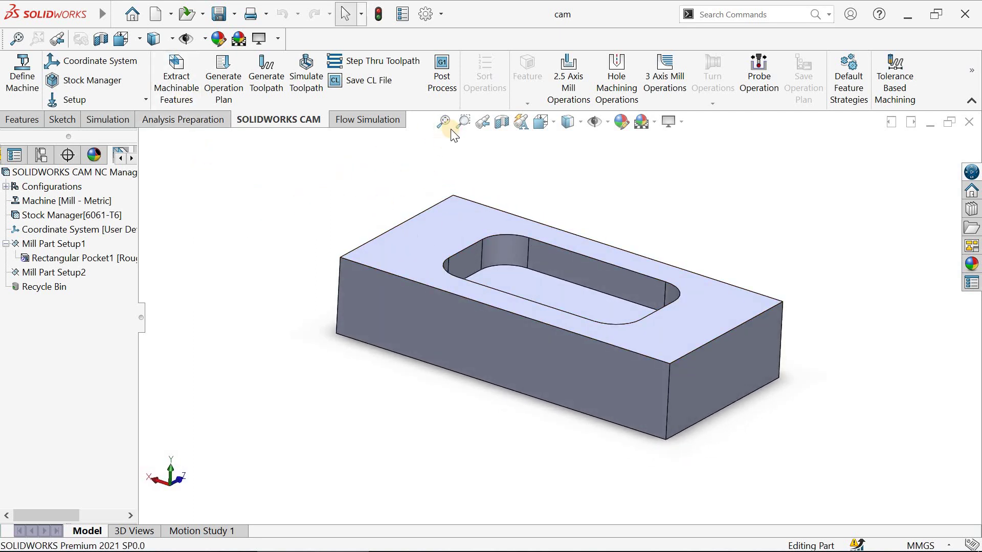
left_click(170, 85)
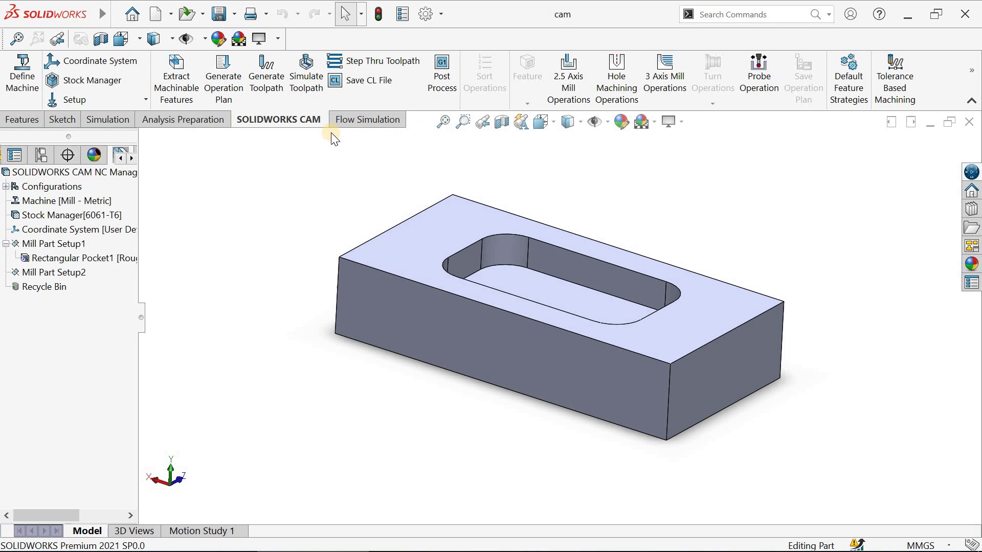
left_click(221, 81)
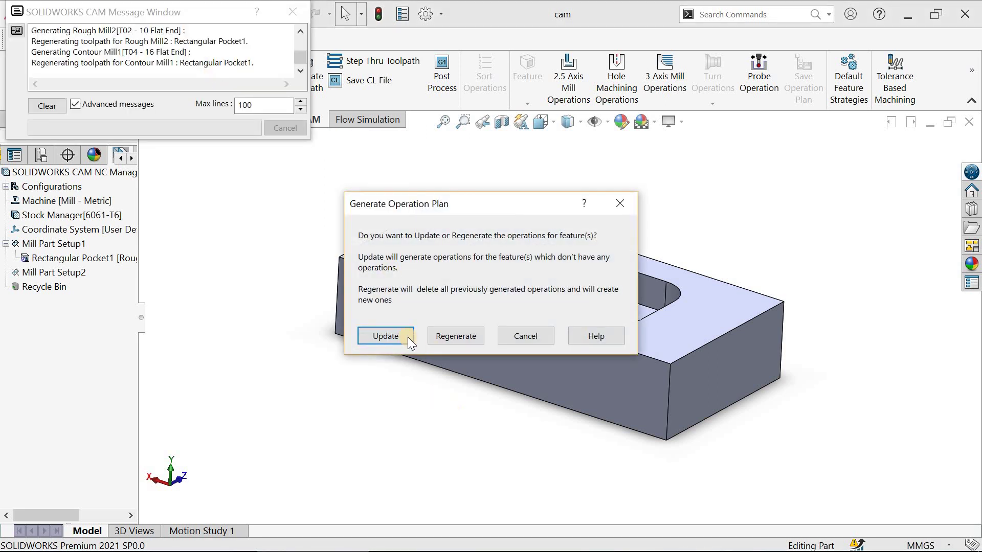
left_click(431, 335)
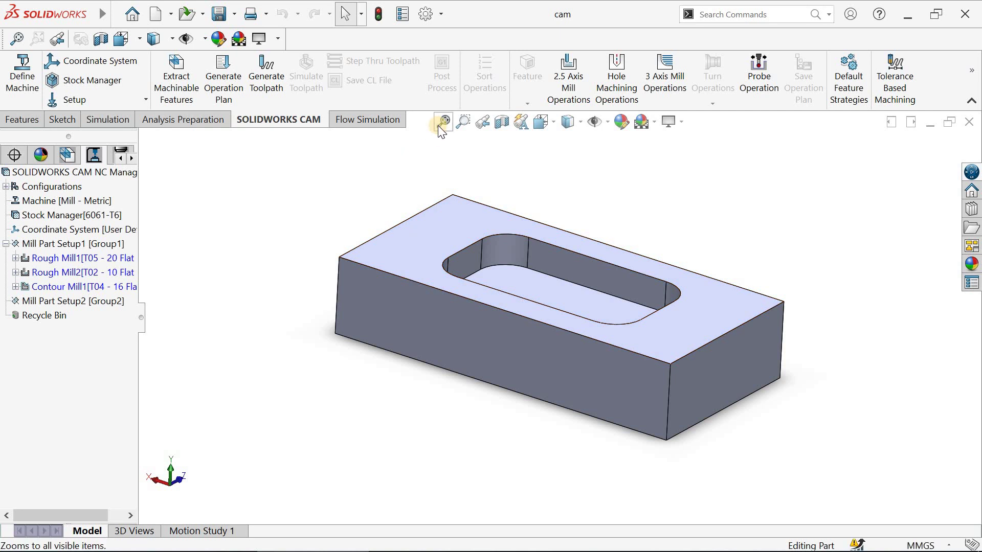
Step: Generate the toolpaths for the pocket's roughing and contour milling operations
middle_click_drag(368, 186, 336, 184)
left_click(446, 127)
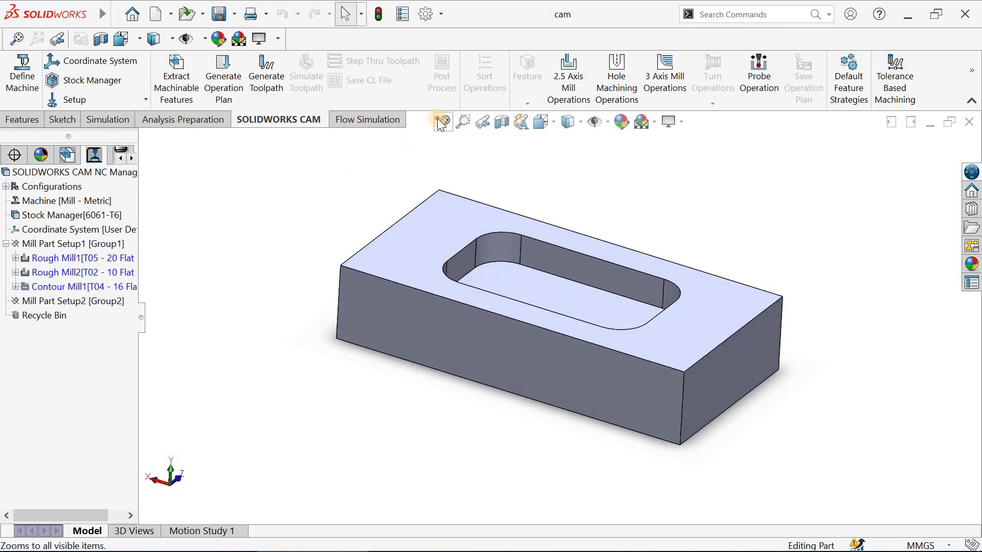
left_click(443, 124)
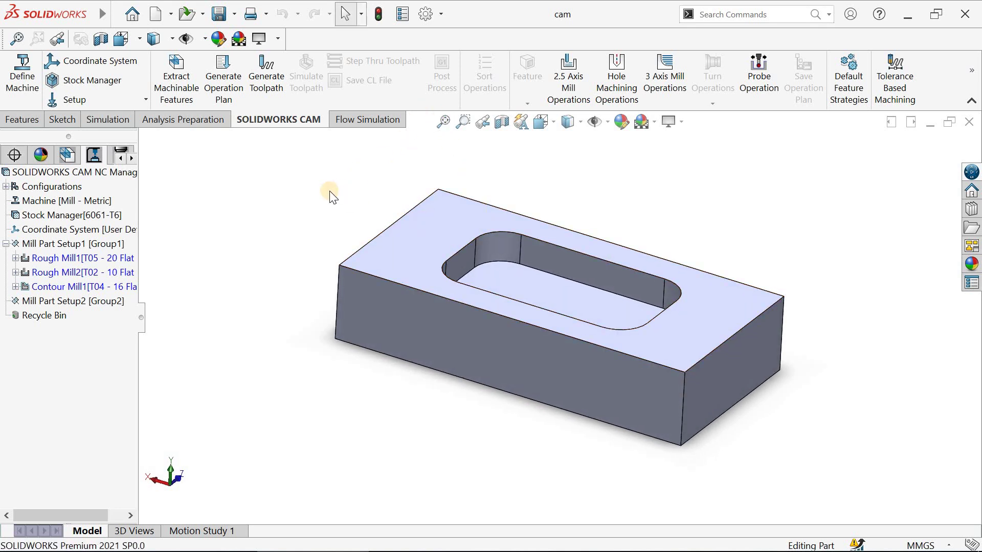
left_click(260, 87)
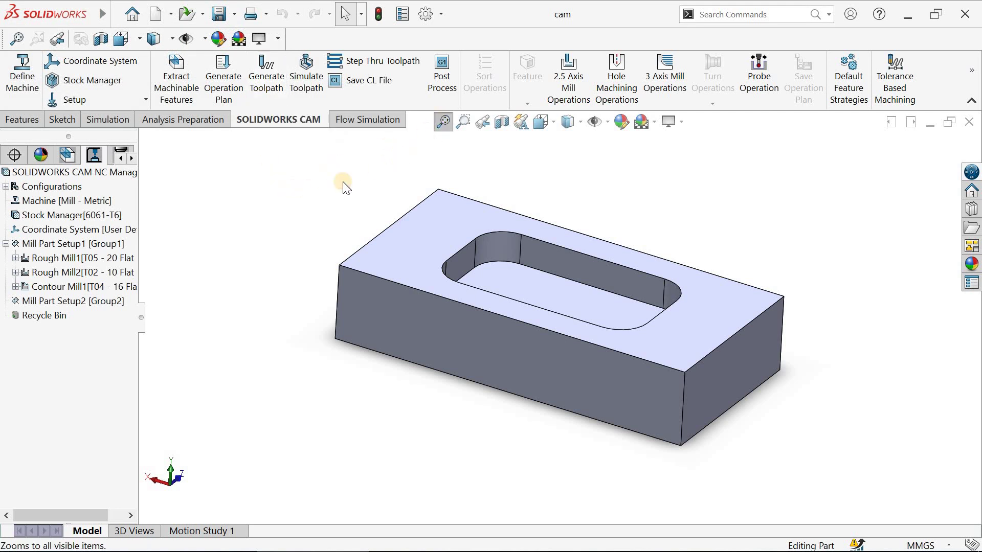
Step: Examine the toolpath previews of the pocket's roughing and contour milling operations on the part
left_click(84, 259)
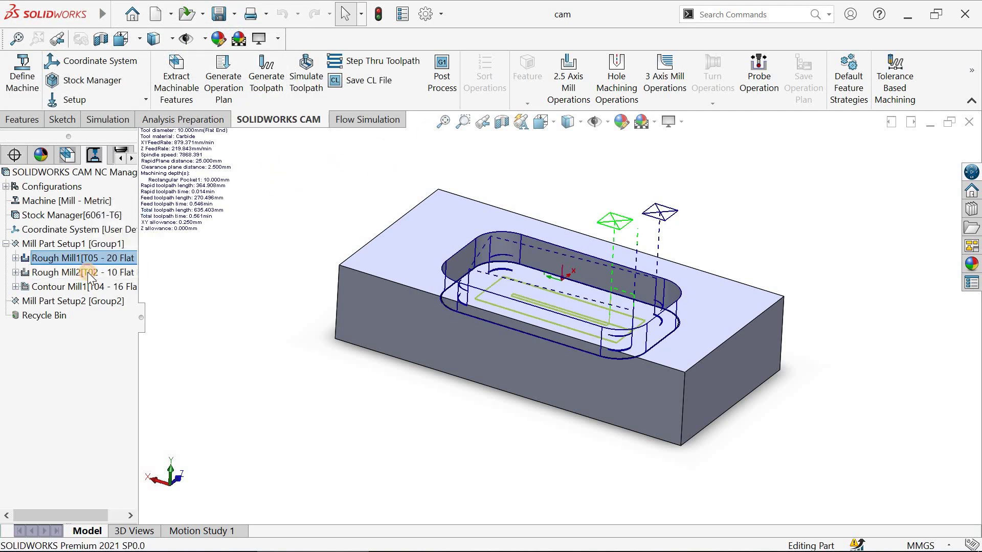
left_click(89, 286)
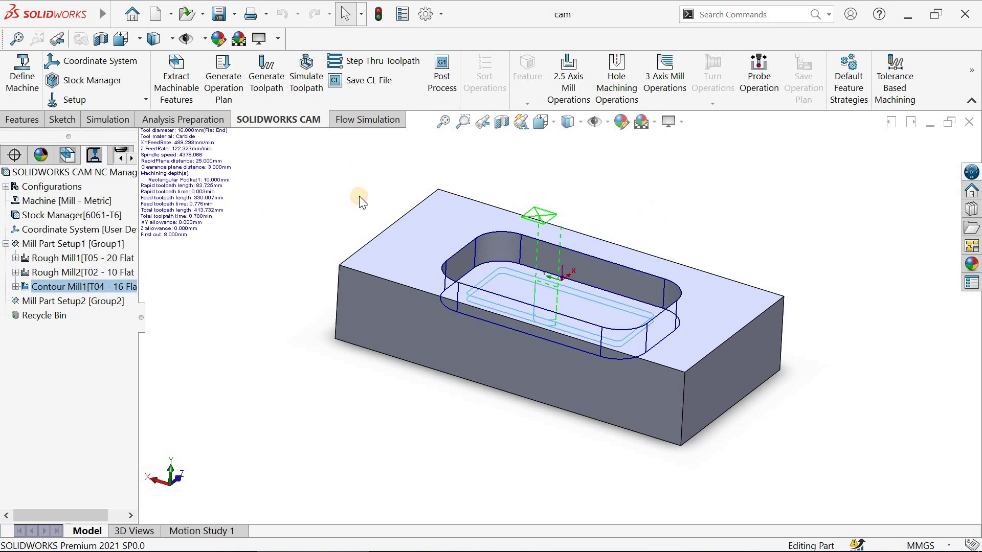
middle_click_drag(359, 195, 360, 198)
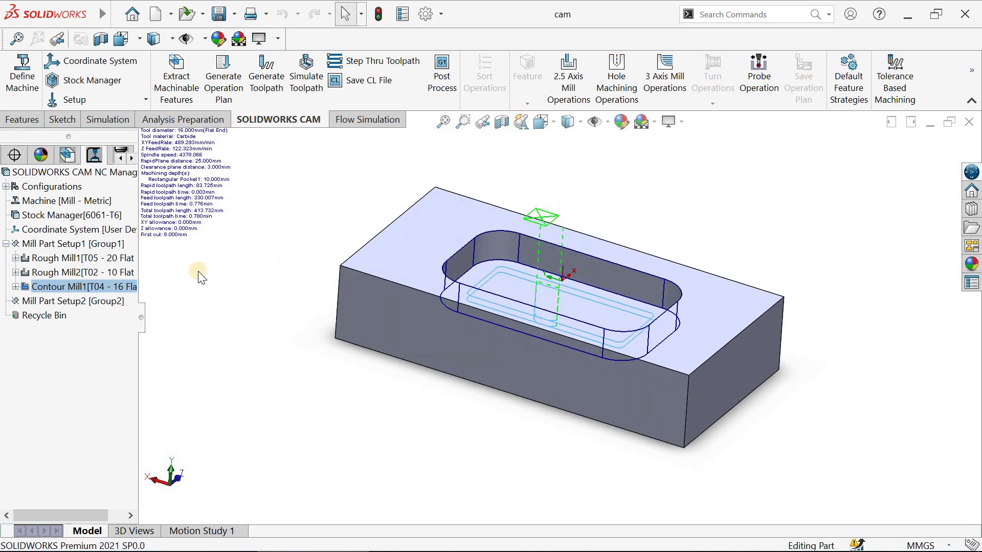
Step: Simulate the toolpaths of Mill Part Setup1 starting at speed 50, raise the speed during roughing, and close the simulation
left_click(81, 245)
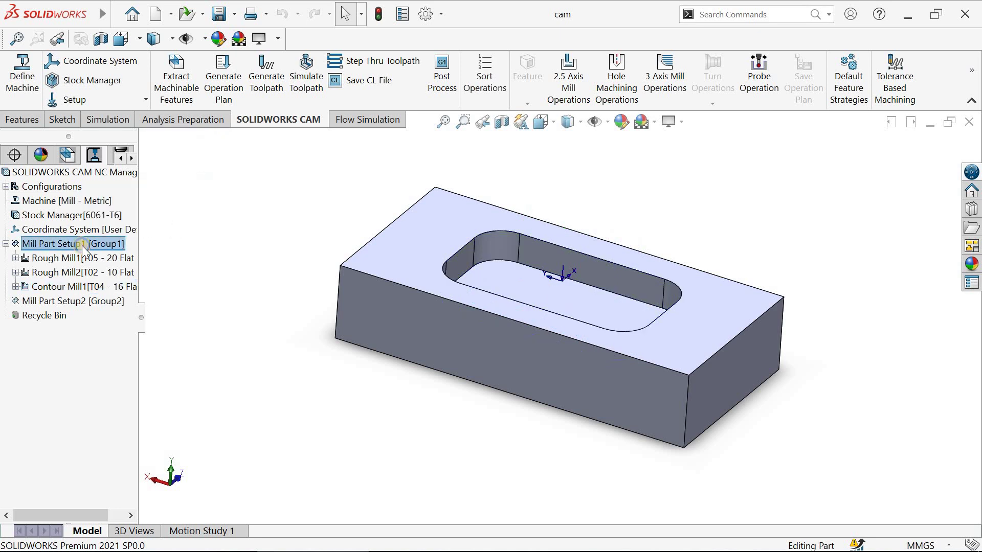
right_click(82, 245)
left_click(305, 197)
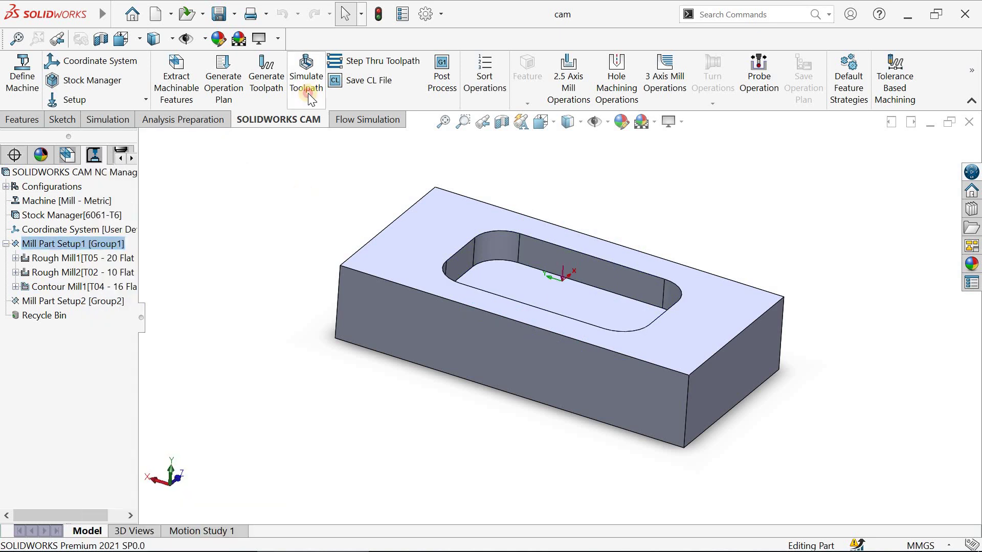
left_click(307, 93)
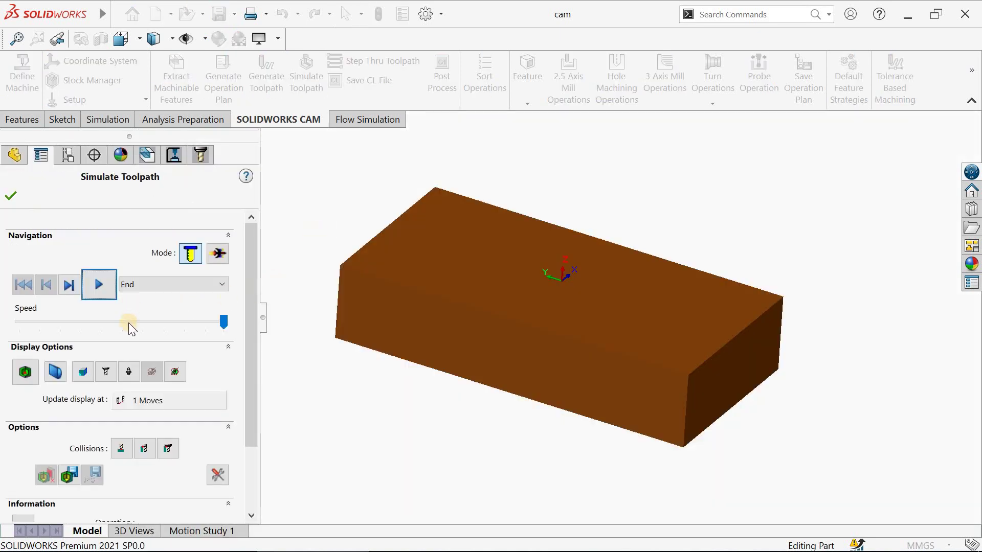
left_click_drag(224, 322, 121, 322)
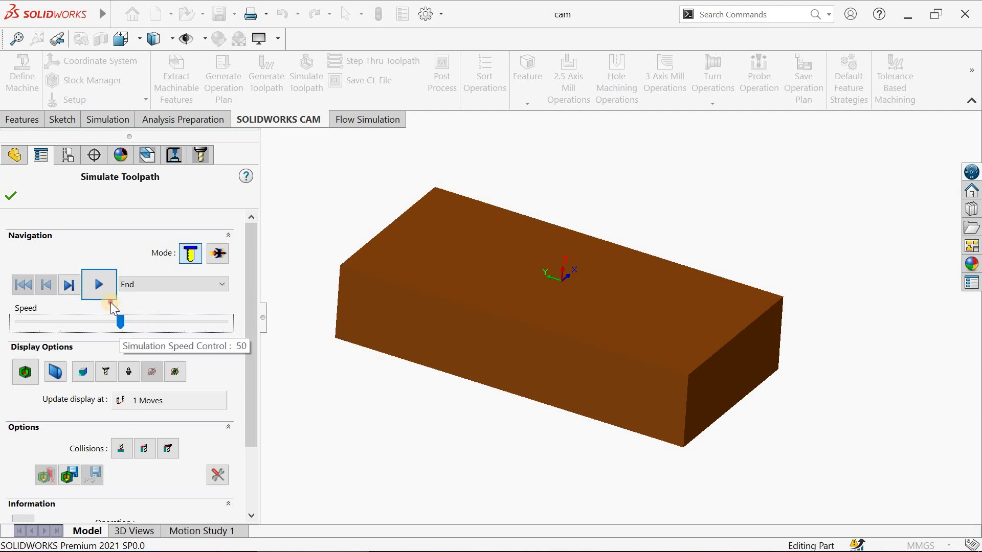
left_click(109, 291)
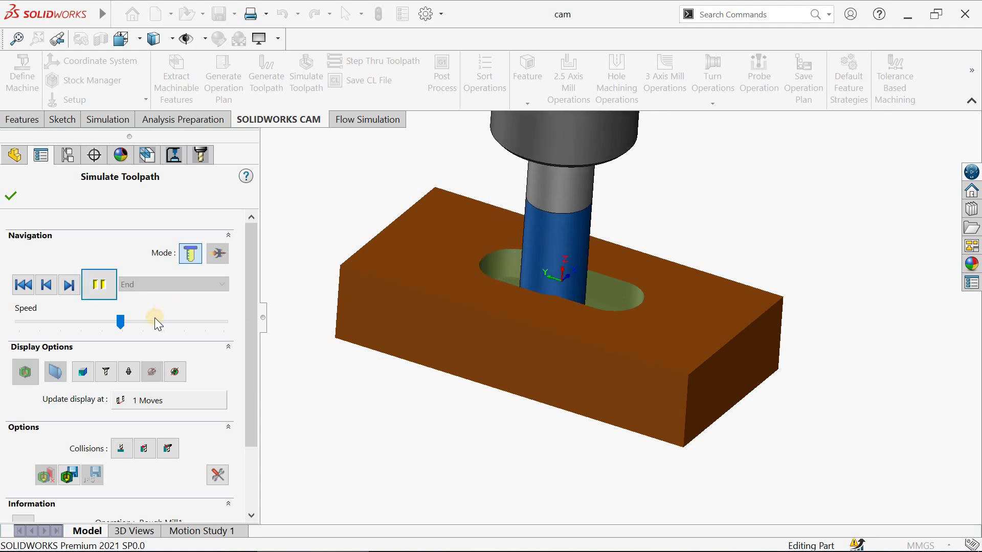
left_click(198, 321)
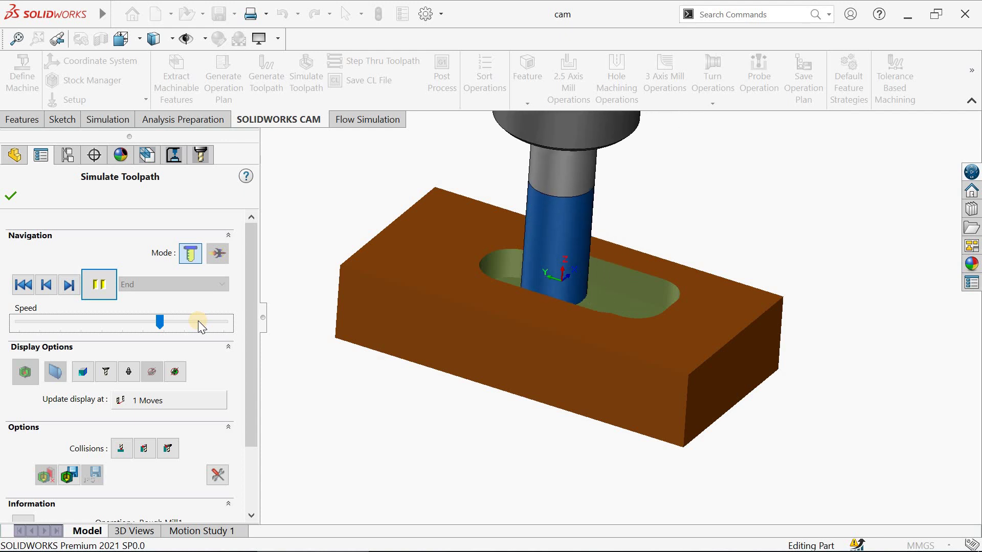
left_click(11, 195)
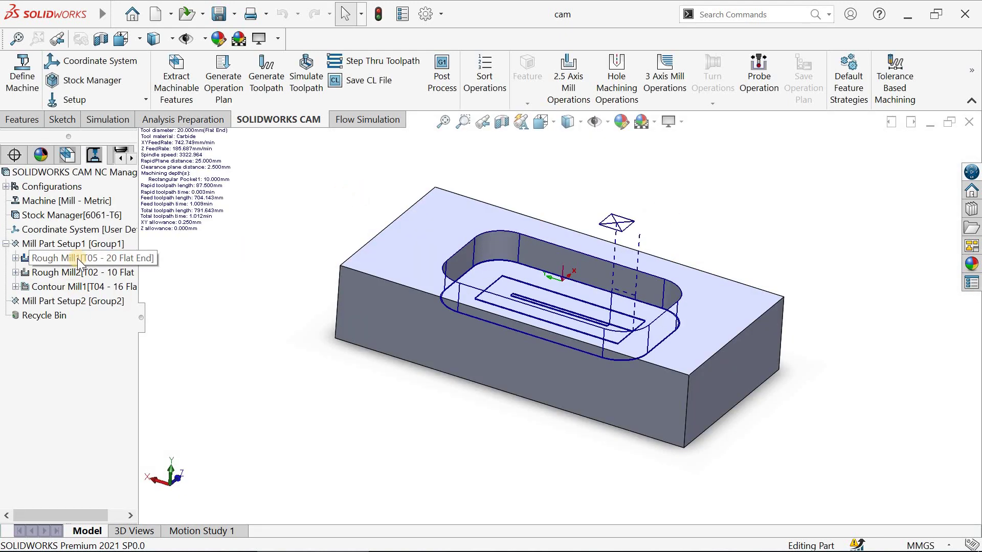
Step: Set the cut diameter of the Rough Mill1 flat end tool to 10 mm
double_click(77, 259)
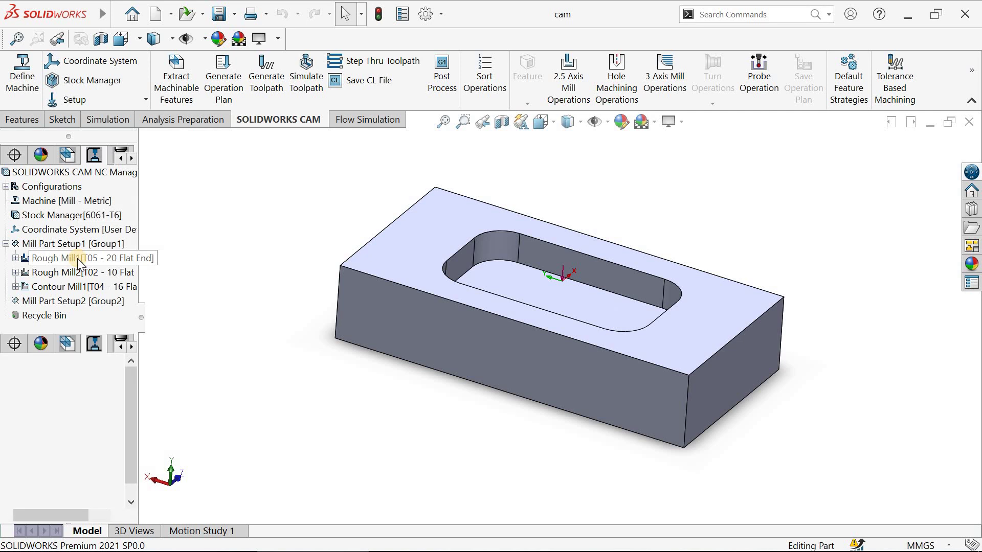
double_click(78, 259)
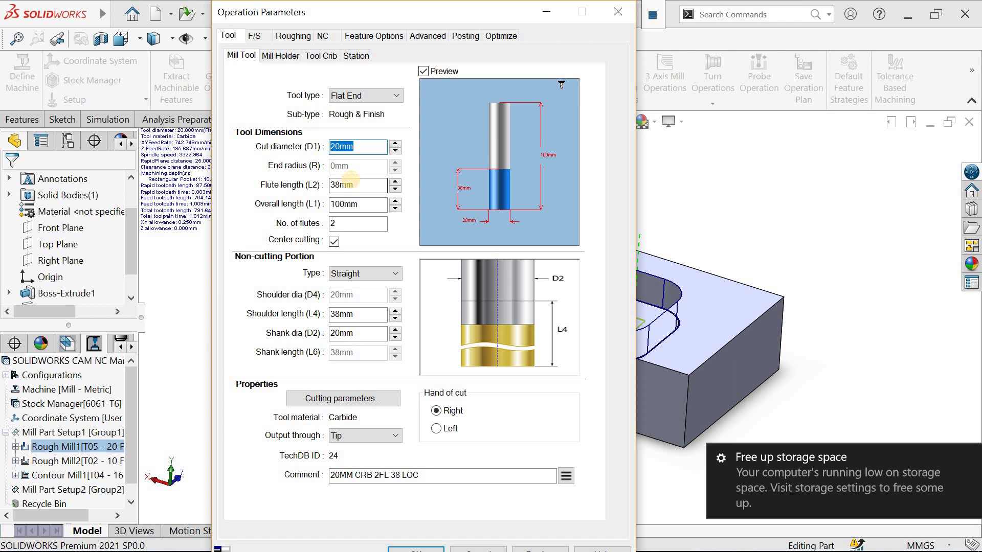
left_click(430, 549)
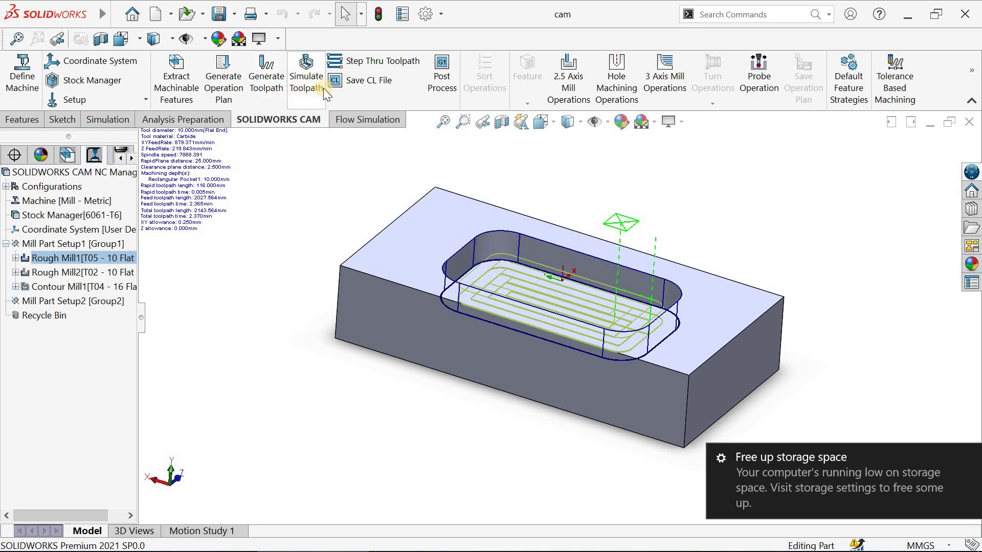
Step: Simulate the toolpaths with the resized roughing tool, starting slower and raising the speed to maximum, and close the simulation
left_click(317, 76)
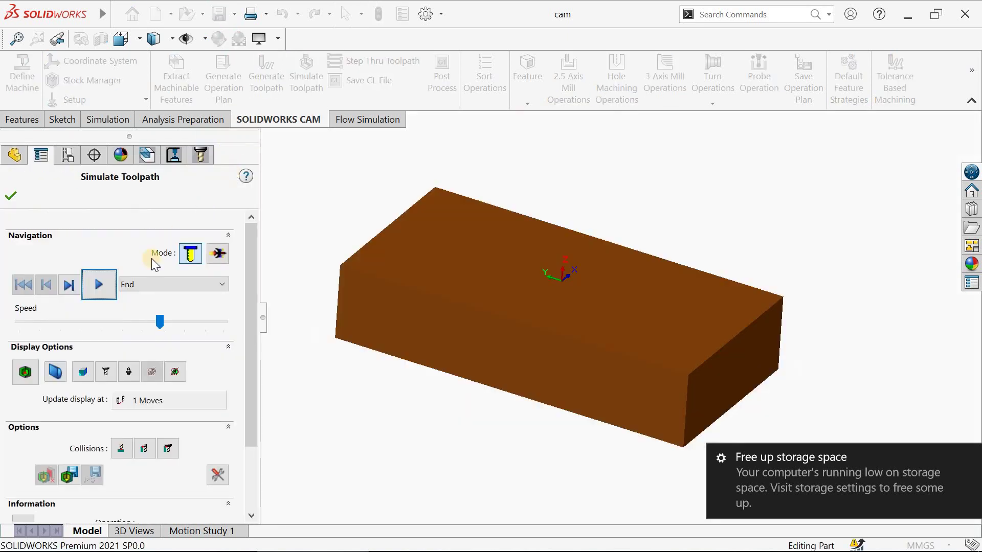
left_click_drag(159, 322, 113, 324)
left_click(103, 287)
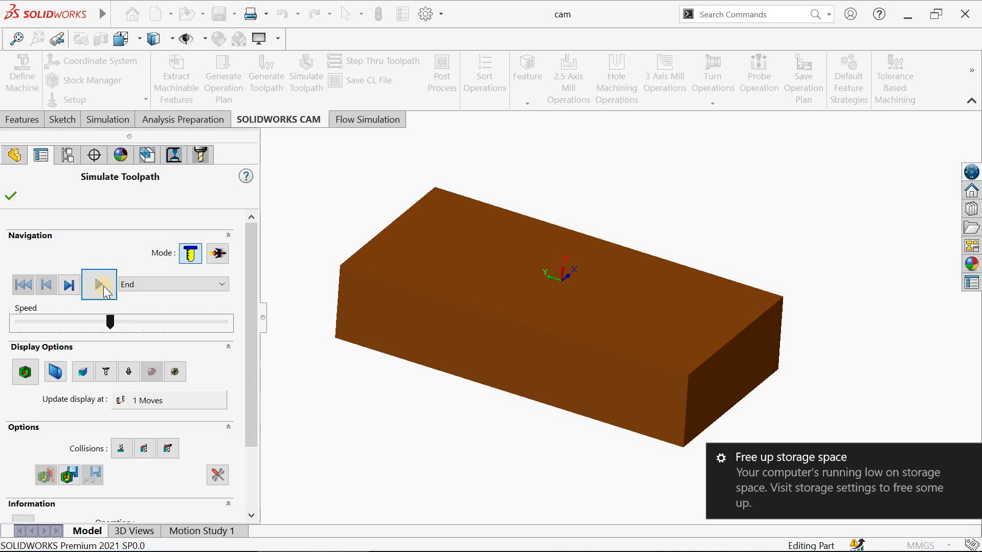
left_click(968, 455)
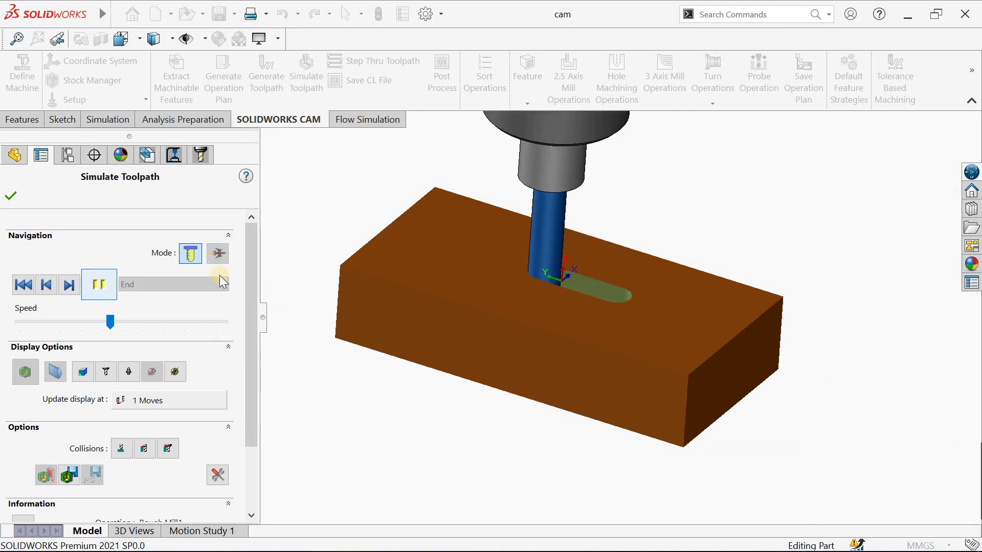
left_click(214, 322)
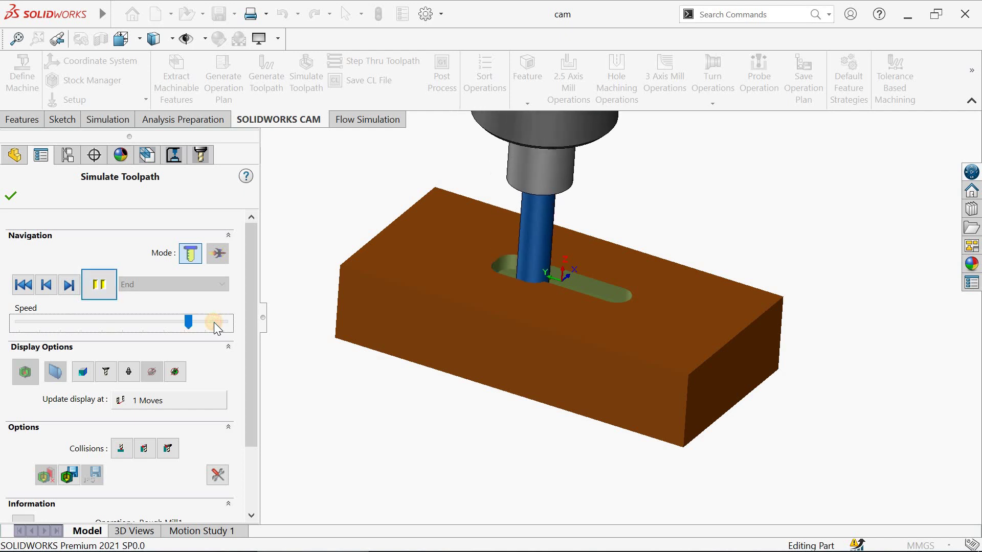
left_click(230, 323)
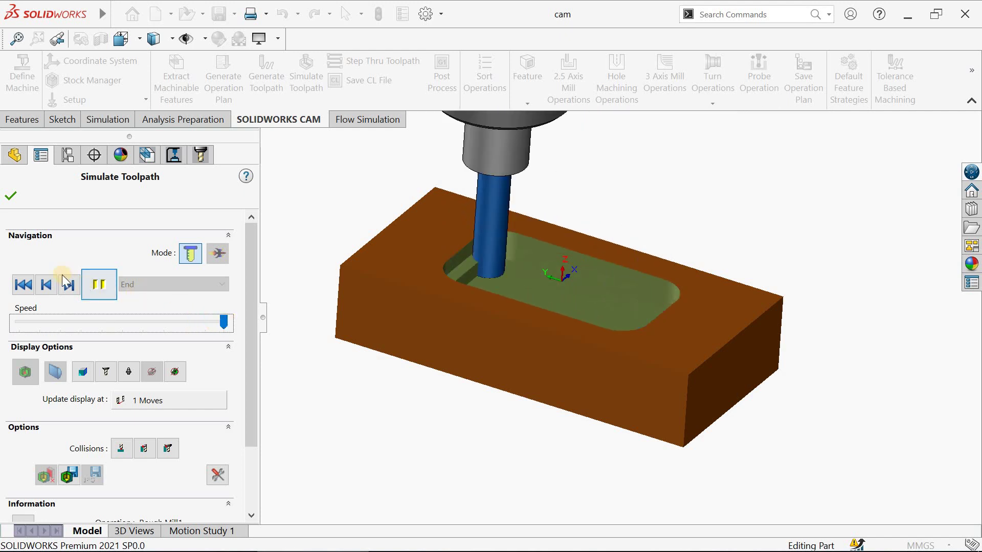
left_click(15, 197)
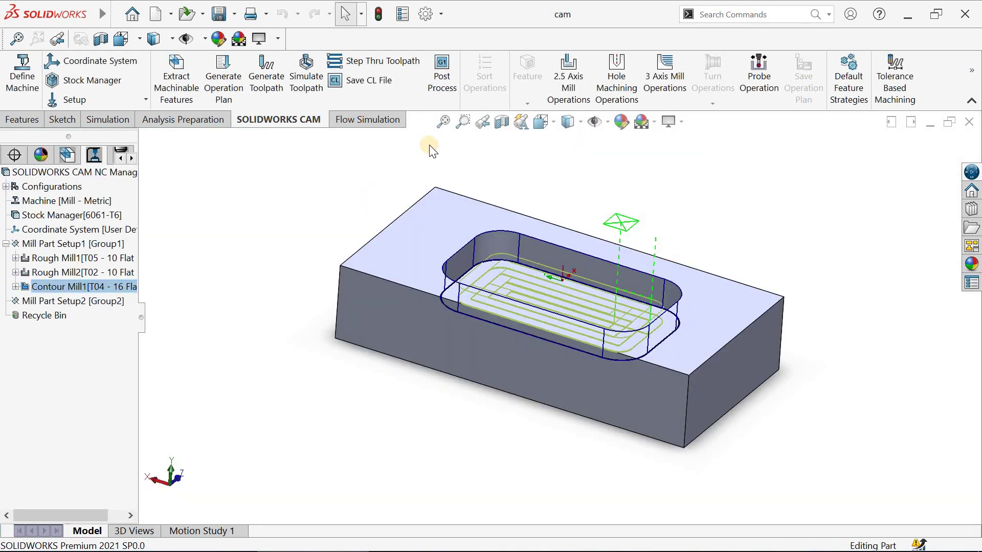
left_click(442, 126)
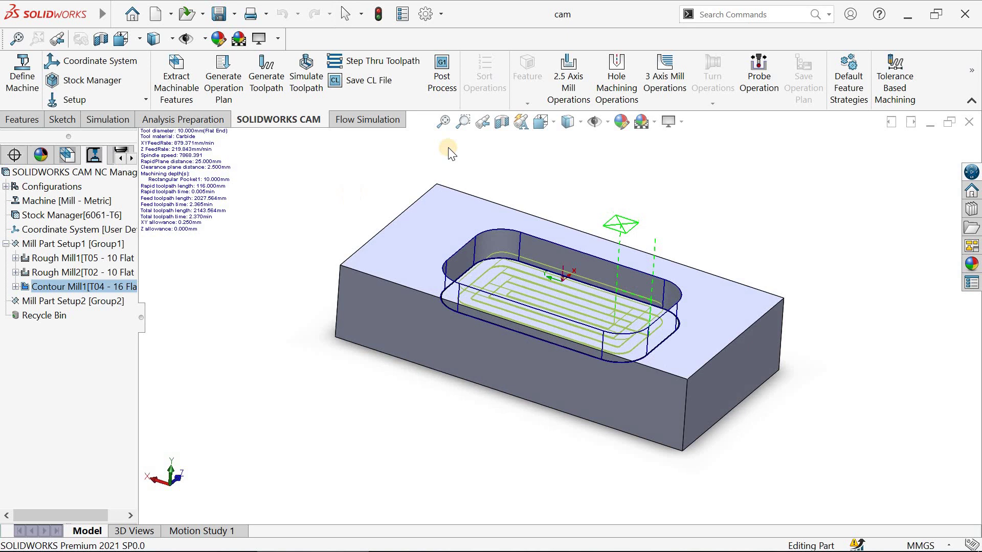
Step: Examine the Rough Mill1 operation parameters, including tool, roughing, feature options, advanced, posting and optimization settings, and close them unchanged
left_click(76, 260)
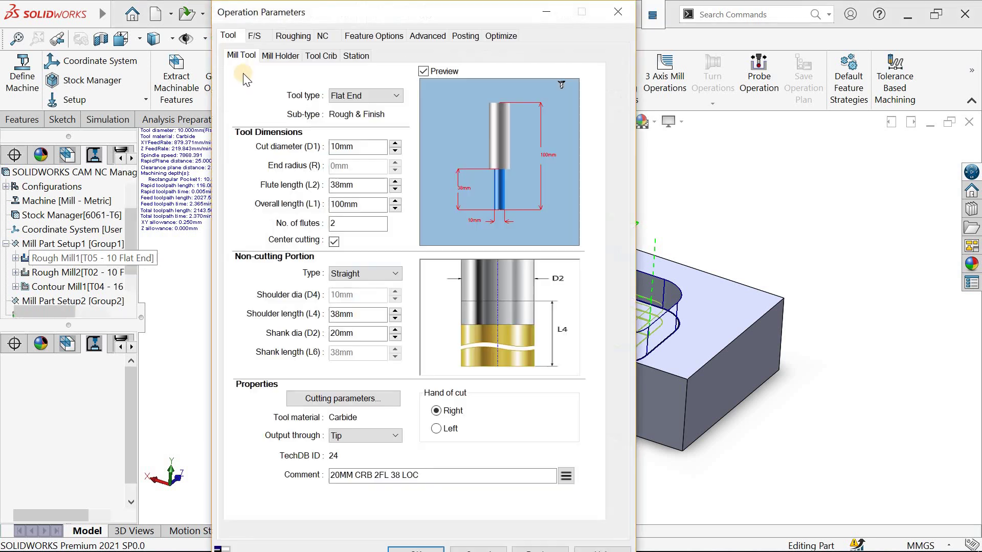
left_click(290, 37)
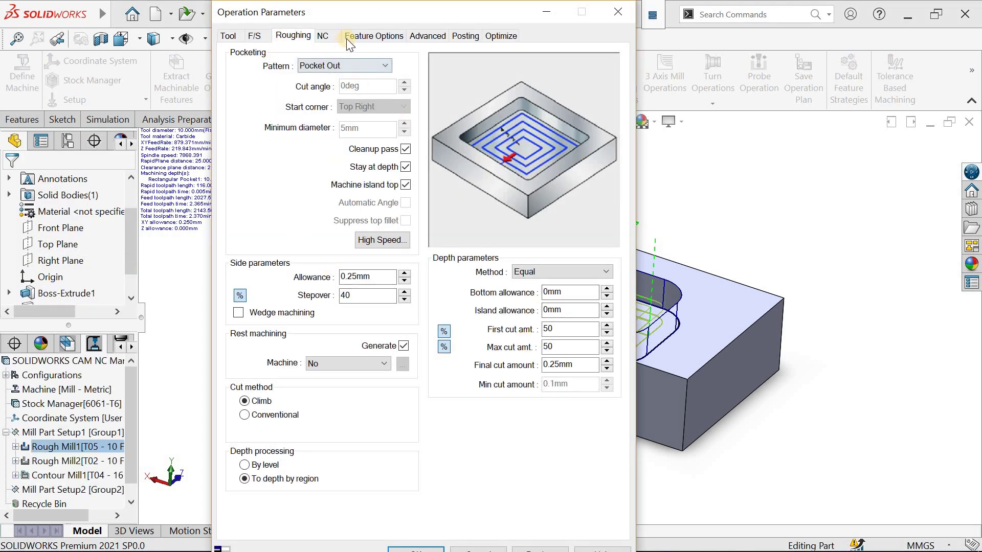
left_click(360, 32)
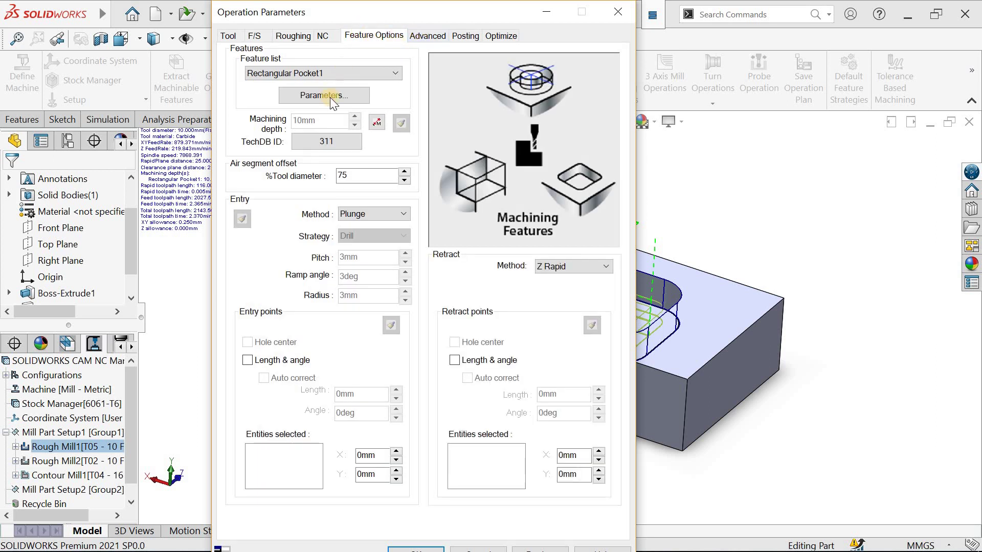
left_click(419, 35)
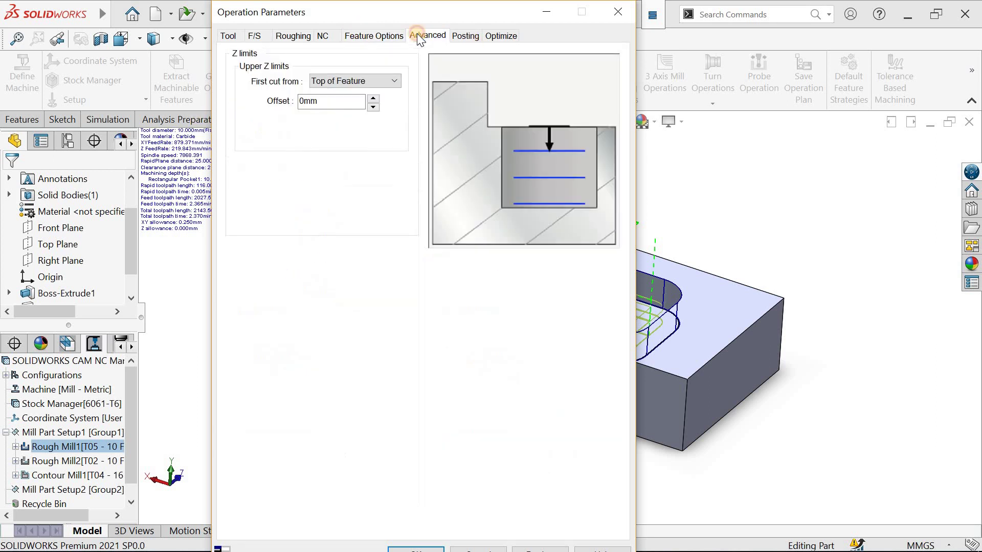
left_click(460, 41)
left_click(512, 33)
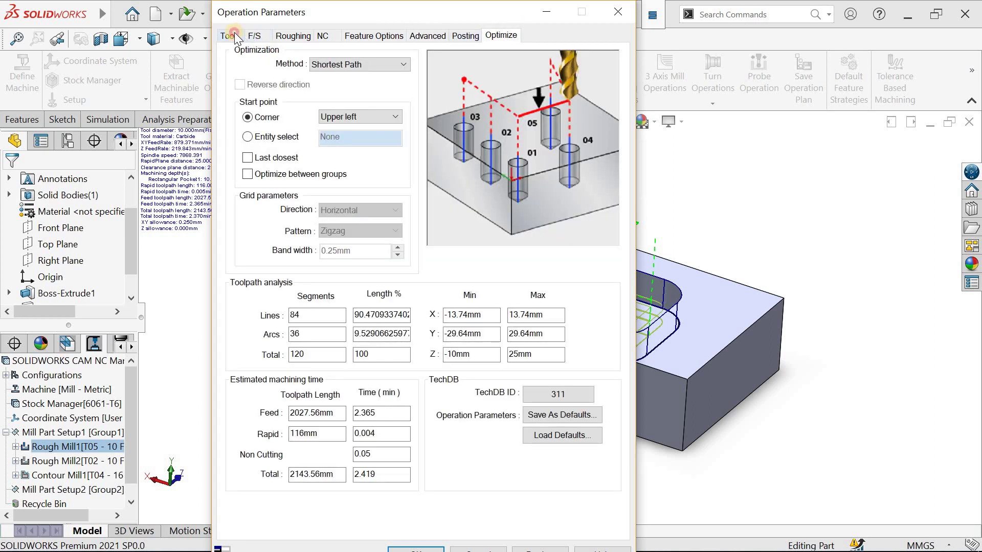
left_click(232, 35)
left_click(619, 11)
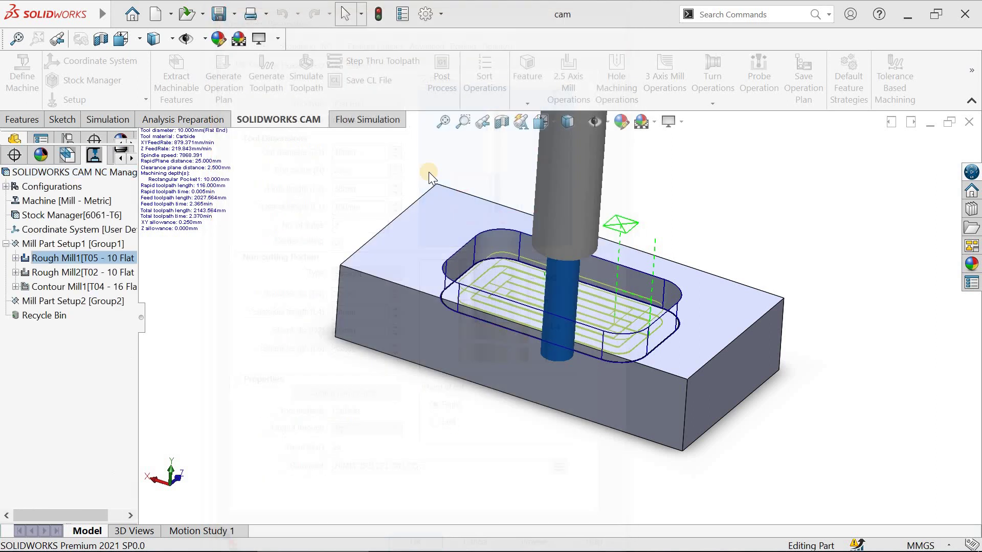
middle_click_drag(362, 184, 394, 152)
left_click(444, 122)
left_click(440, 122)
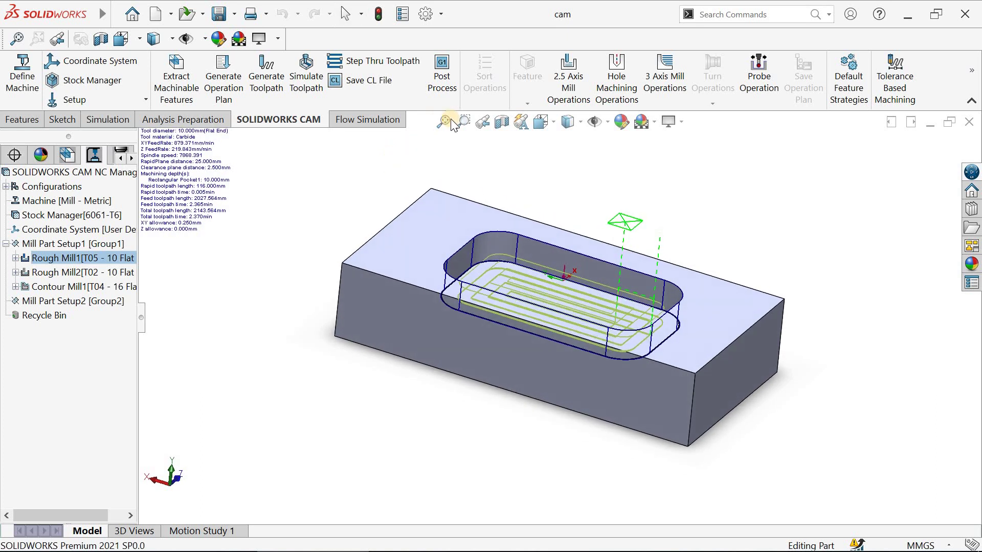
left_click(447, 122)
middle_click_drag(367, 203, 375, 184)
left_click(445, 123)
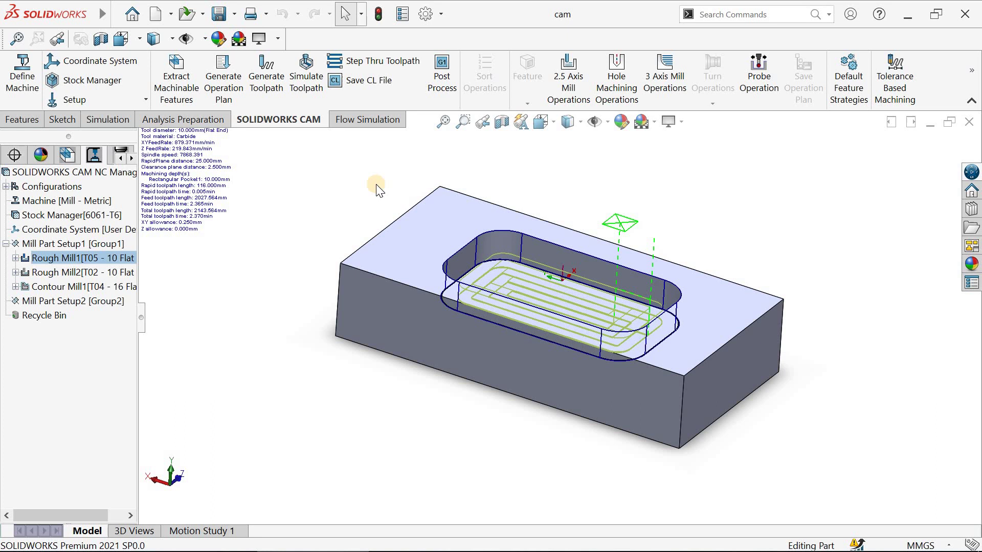
left_click(443, 123)
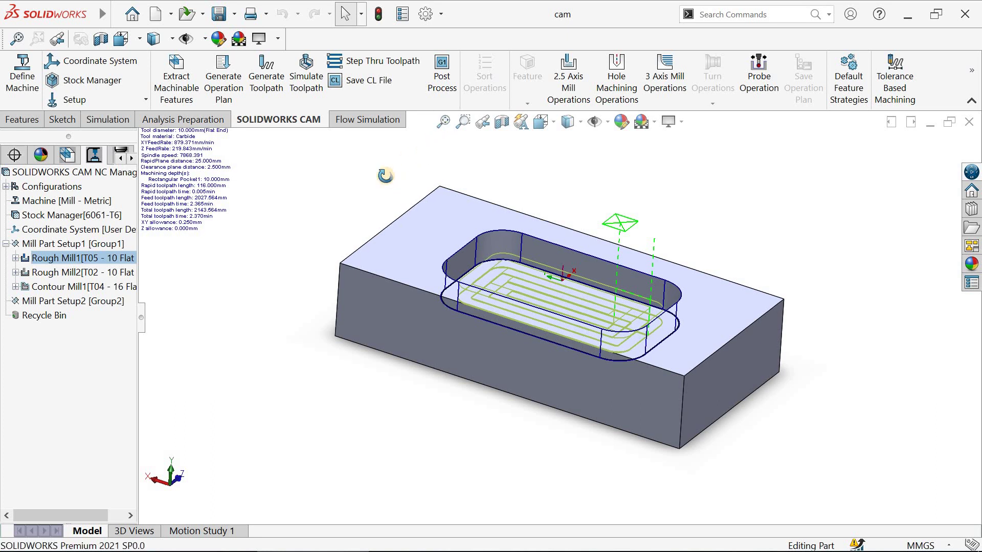
middle_click_drag(383, 175, 398, 176)
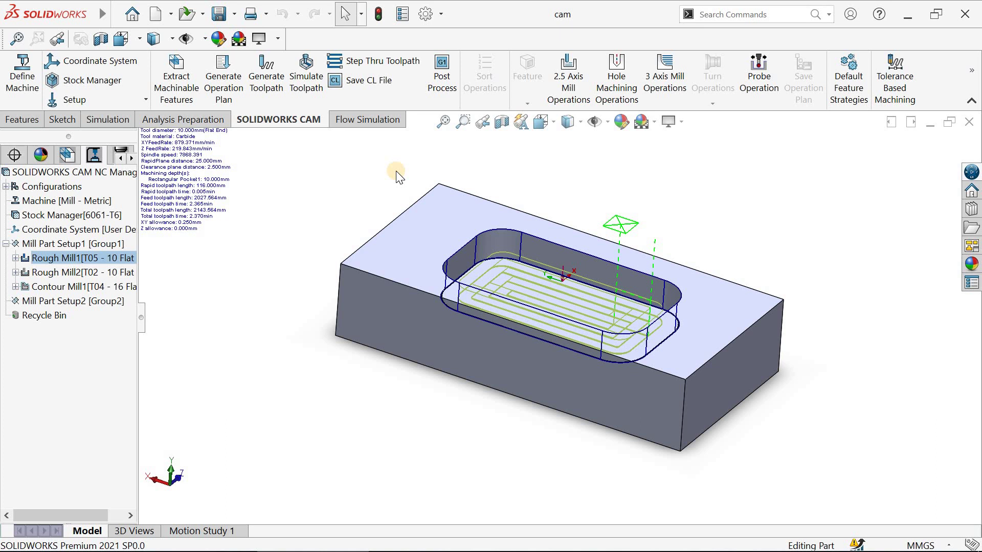
Step: Examine the toolpath previews of Rough Mill1, Rough Mill2 and Contour Mill1 on the part
left_click(74, 275)
left_click(74, 288, "ctrl")
left_click(73, 260)
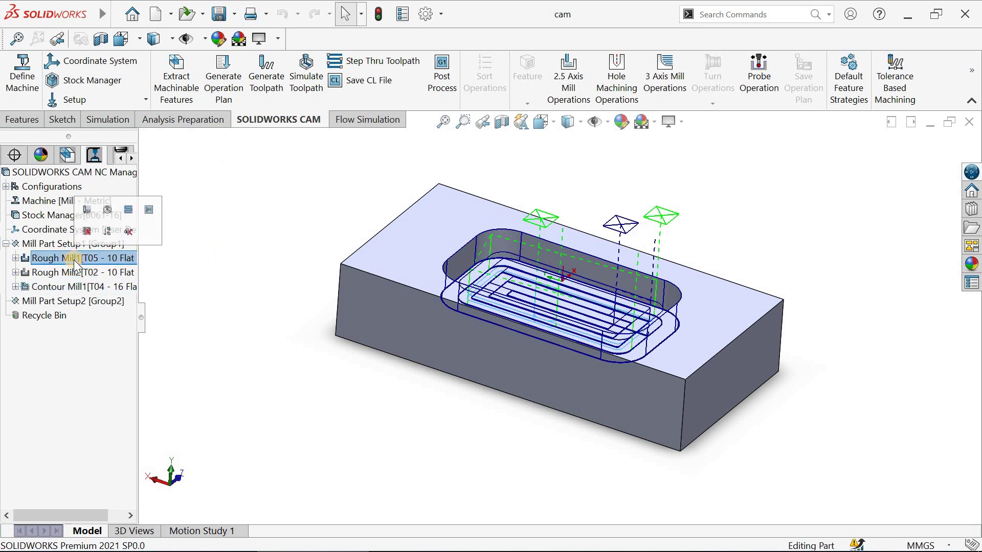
left_click(73, 272, "ctrl")
left_click(73, 287, "ctrl")
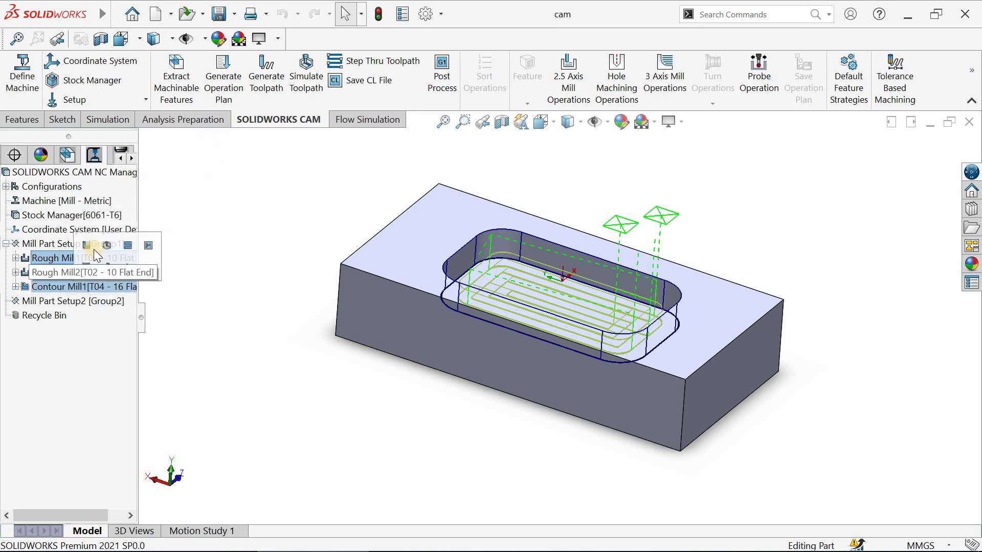
Step: Simulate all three milling operations at maximum speed through to the end and close the simulation
left_click(306, 71)
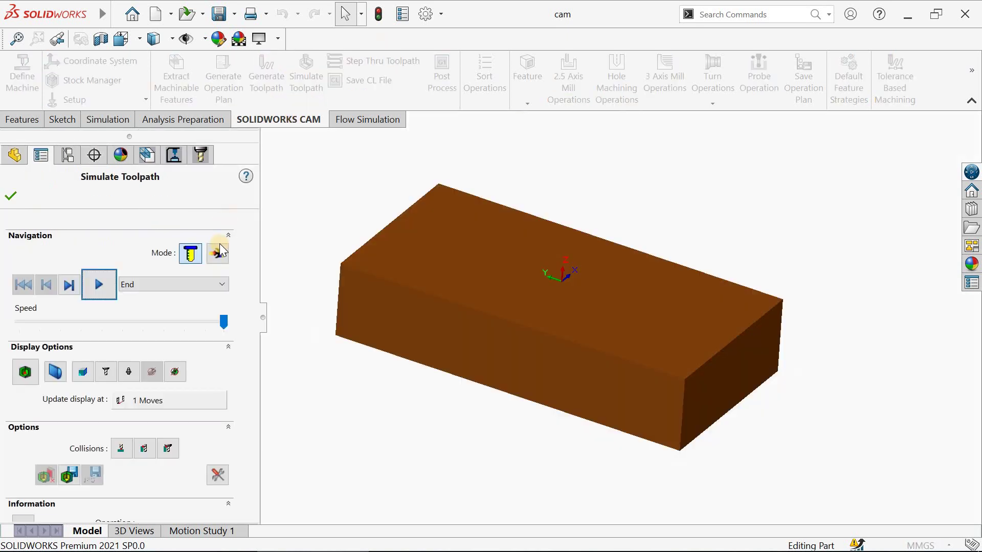
left_click(105, 288)
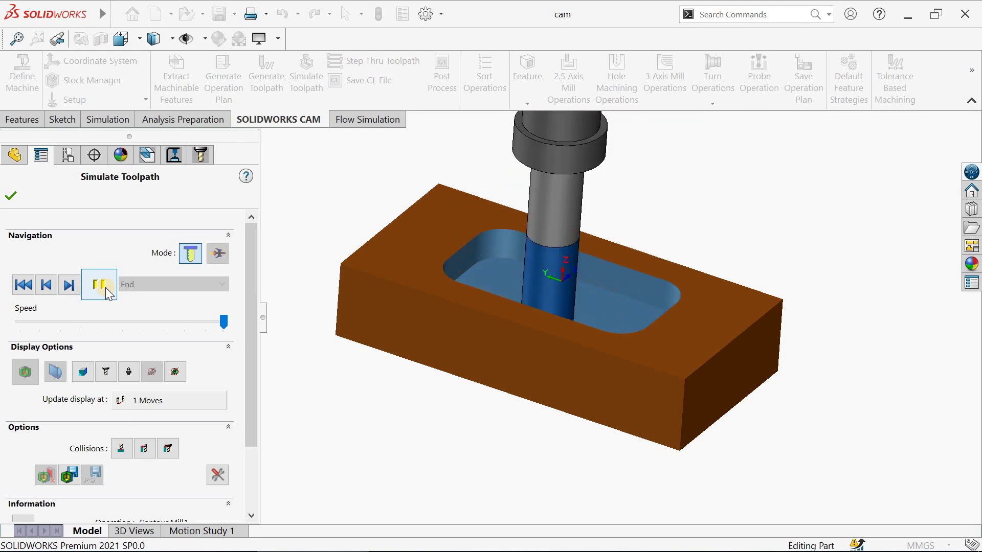
left_click(10, 197)
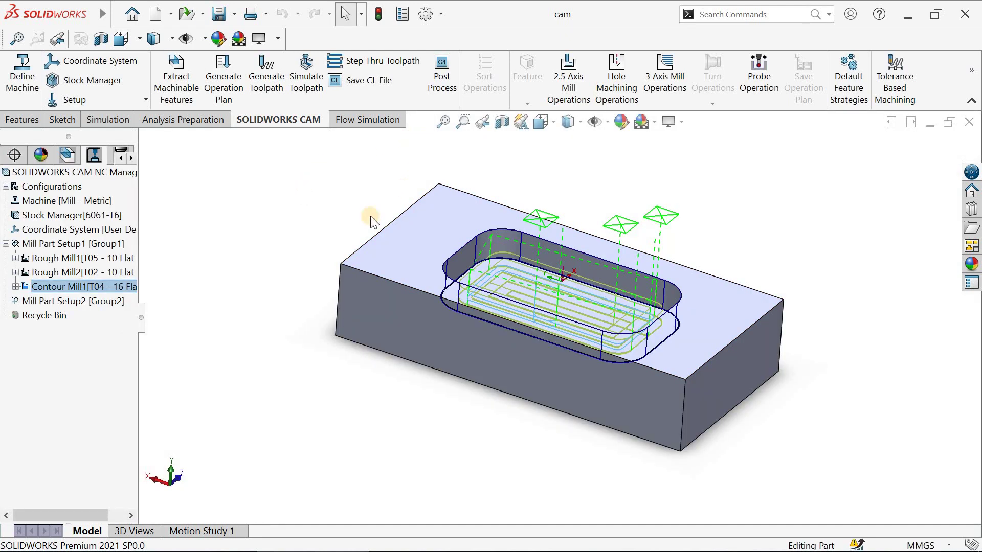
left_click(376, 84)
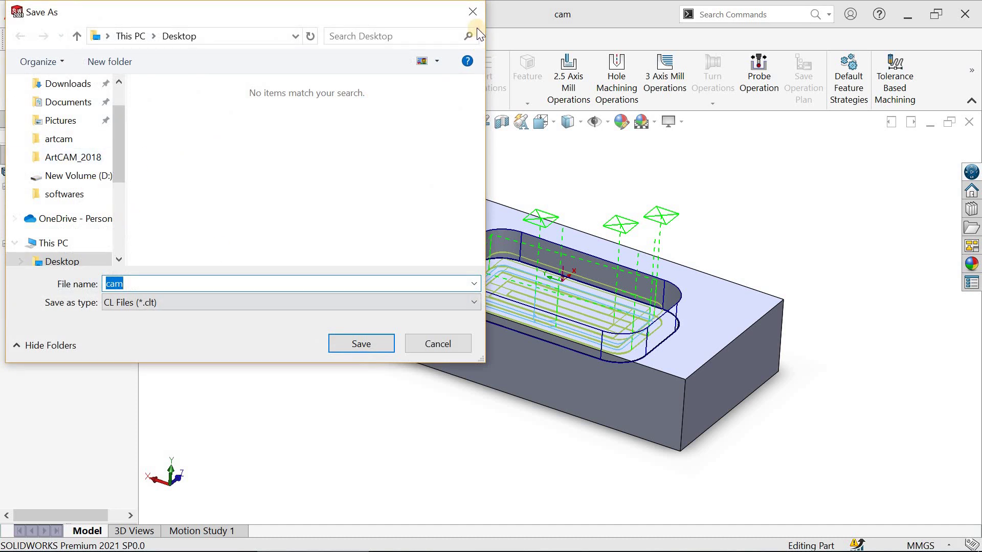
left_click(475, 17)
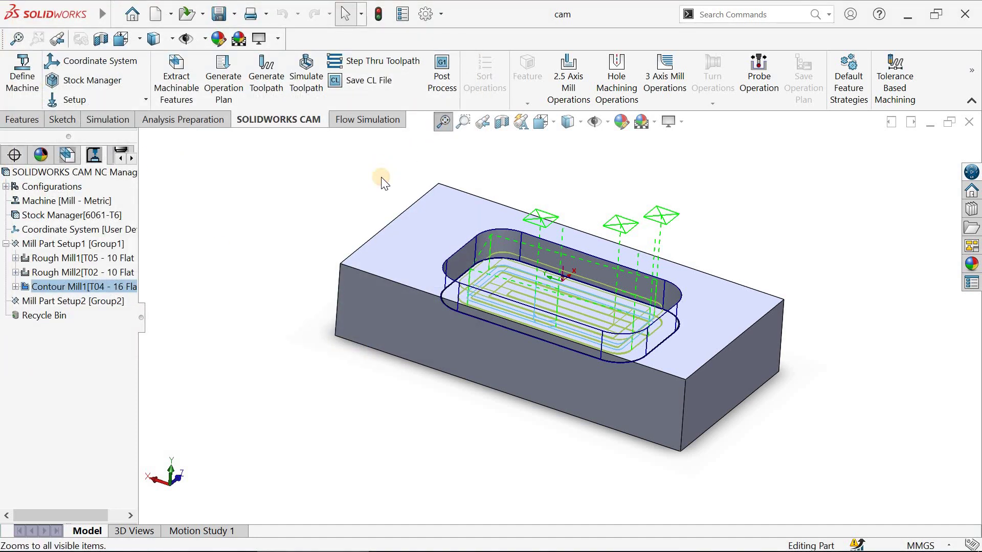
middle_click_drag(384, 182, 428, 103)
Step: Post process the toolpaths to a Tape File (*.tap) named cam1 on the Desktop, generating the complete NC code
left_click(442, 77)
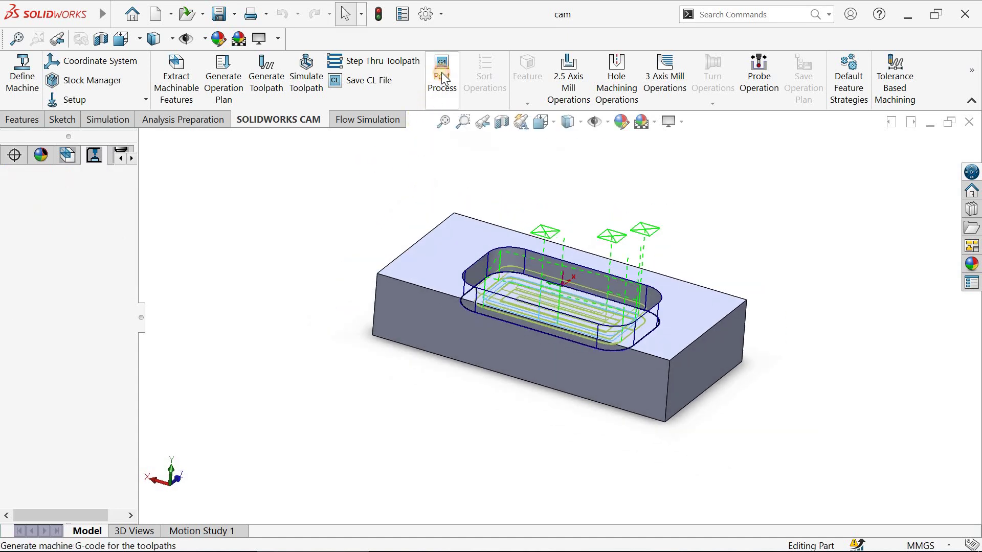
left_click_drag(348, 14, 382, 11)
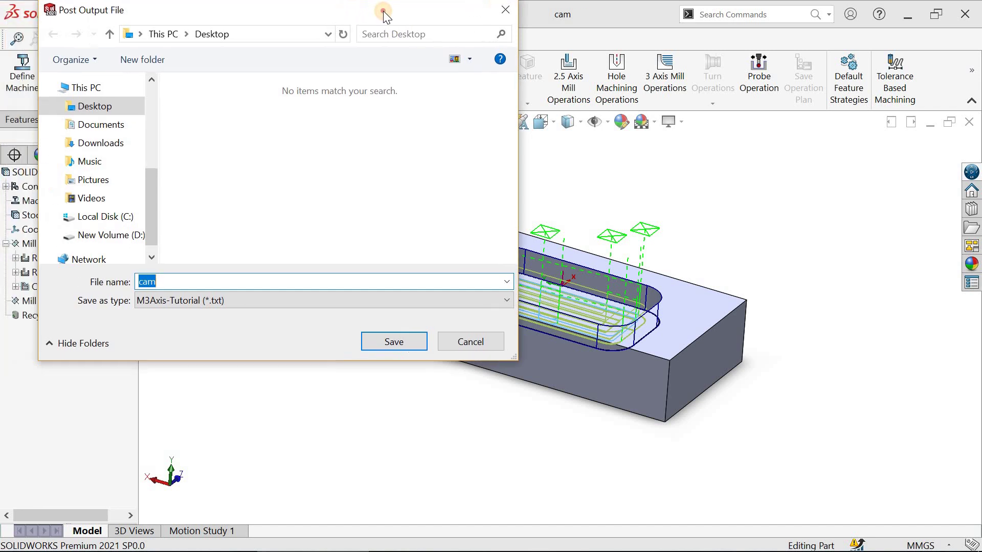
left_click(315, 301)
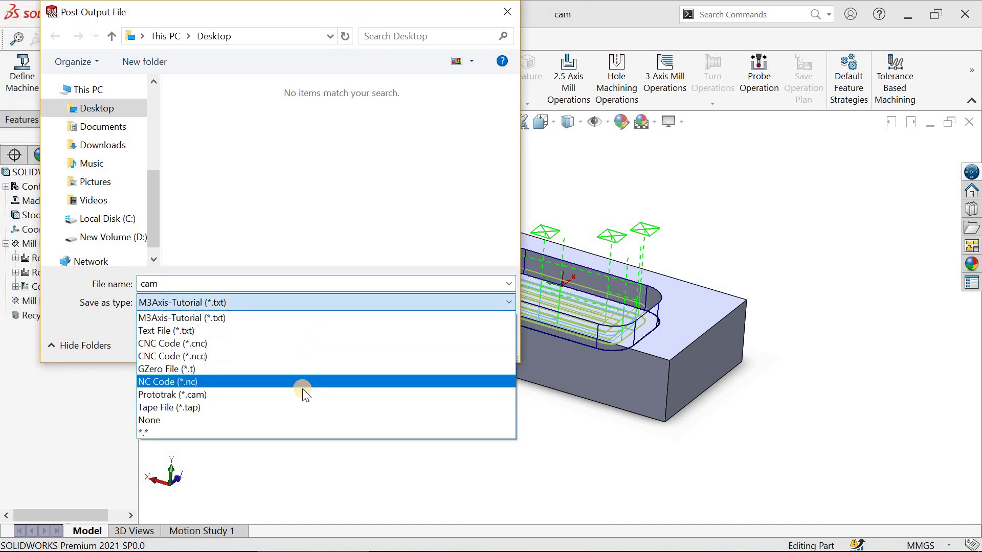
left_click(298, 407)
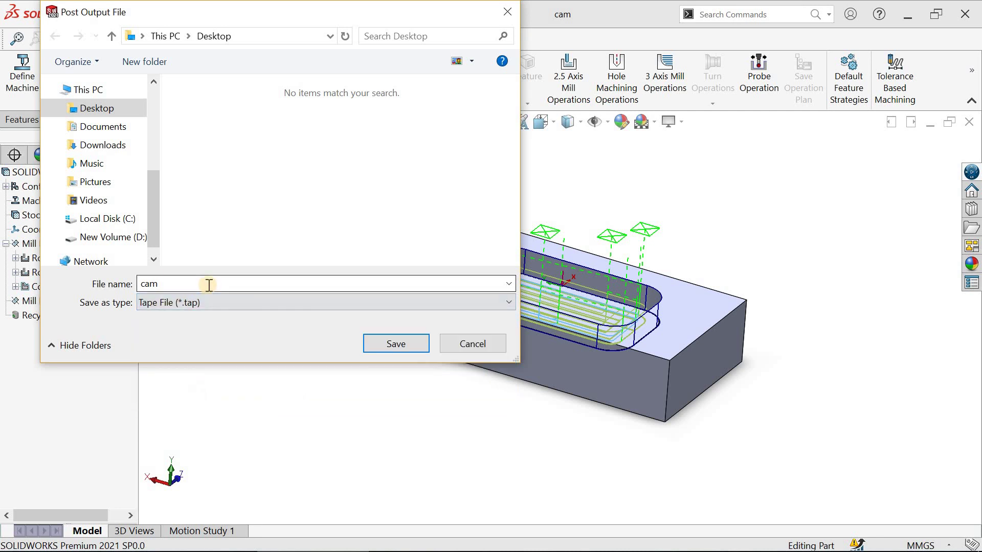
double_click(210, 283)
type("cam1")
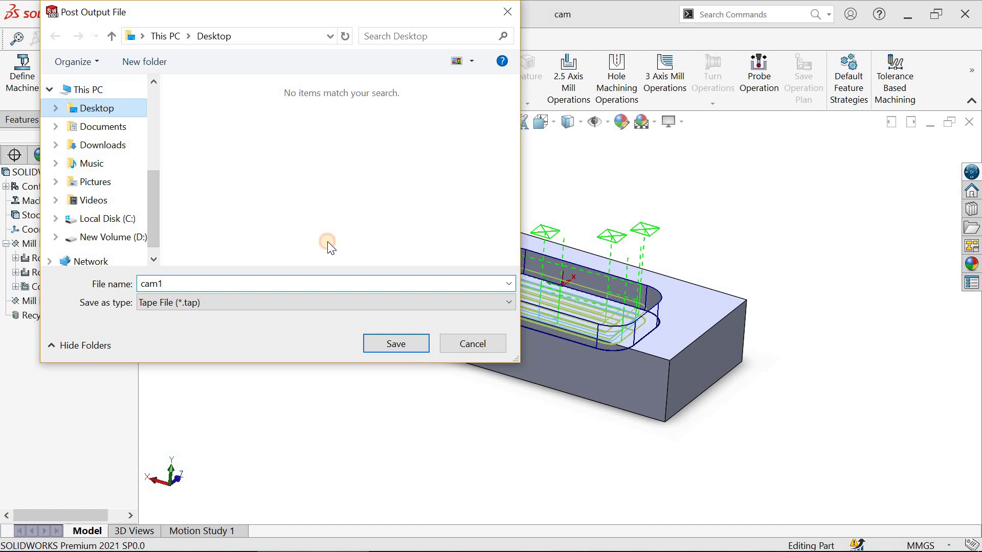
left_click(413, 343)
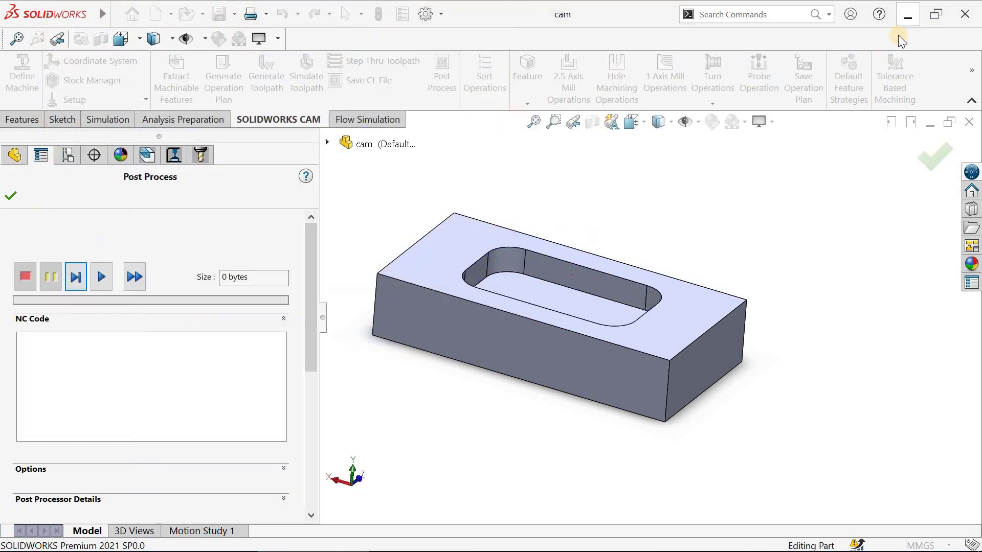
left_click(101, 284)
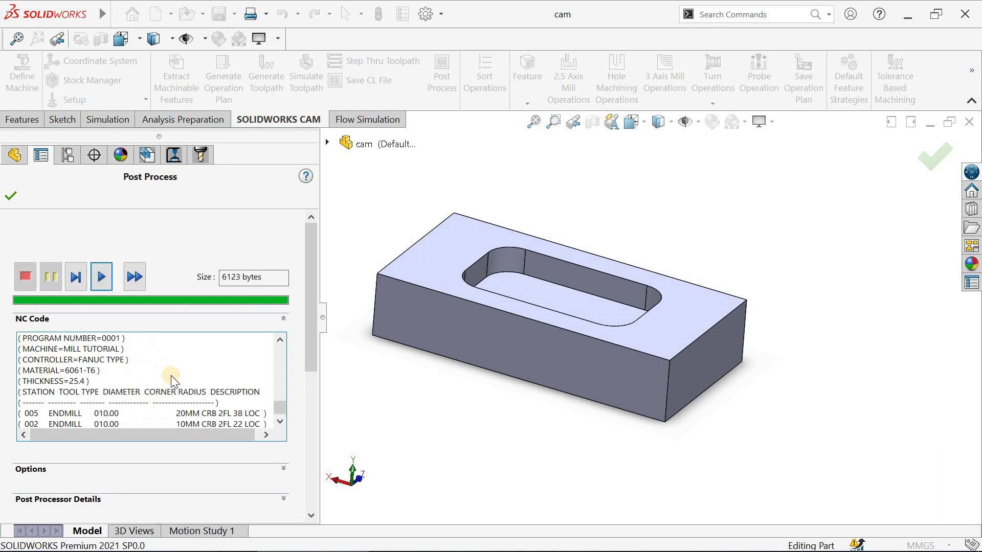
left_click(11, 196)
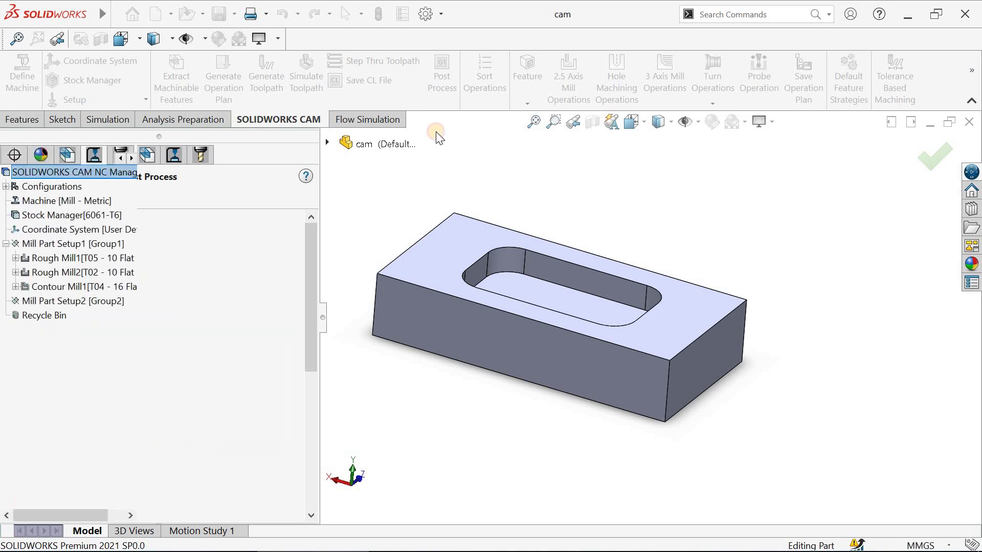
Step: Switch to the Windows desktop and dismiss the McAfee scan and OneDrive sign-in pop-ups
left_click(905, 12)
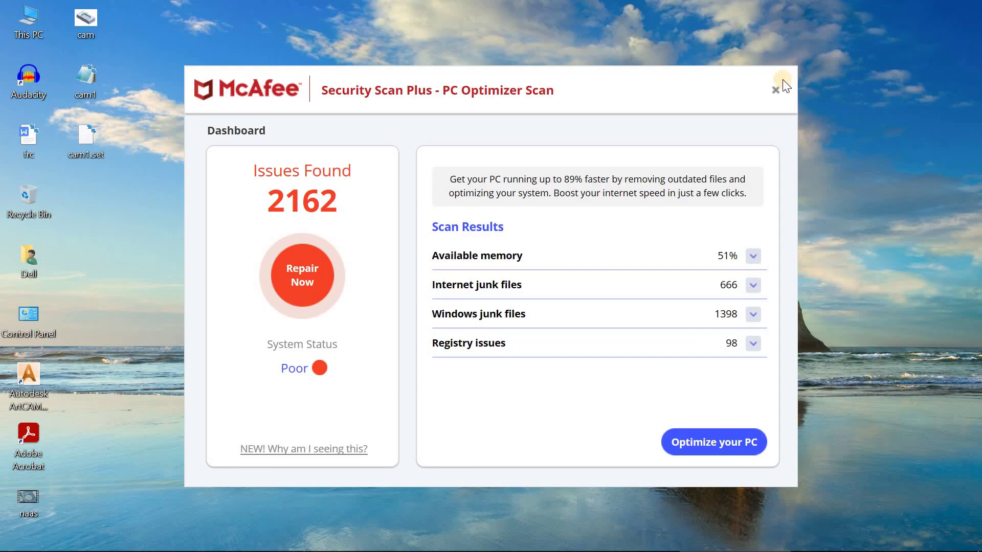
left_click(775, 92)
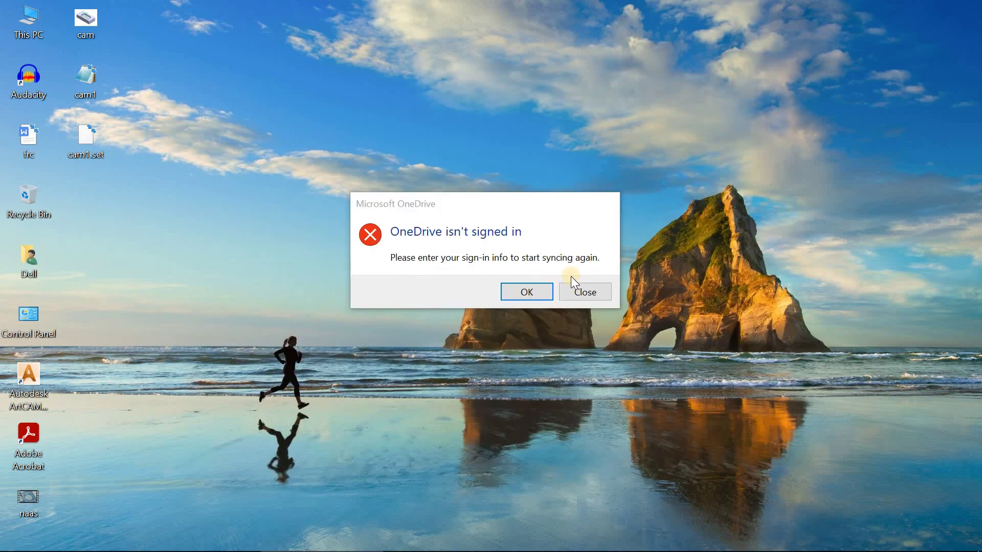
left_click(573, 289)
Step: Open the cam1 file in Notepad, read through its G-code for the roughing and contour milling operations, and close it
double_click(101, 82)
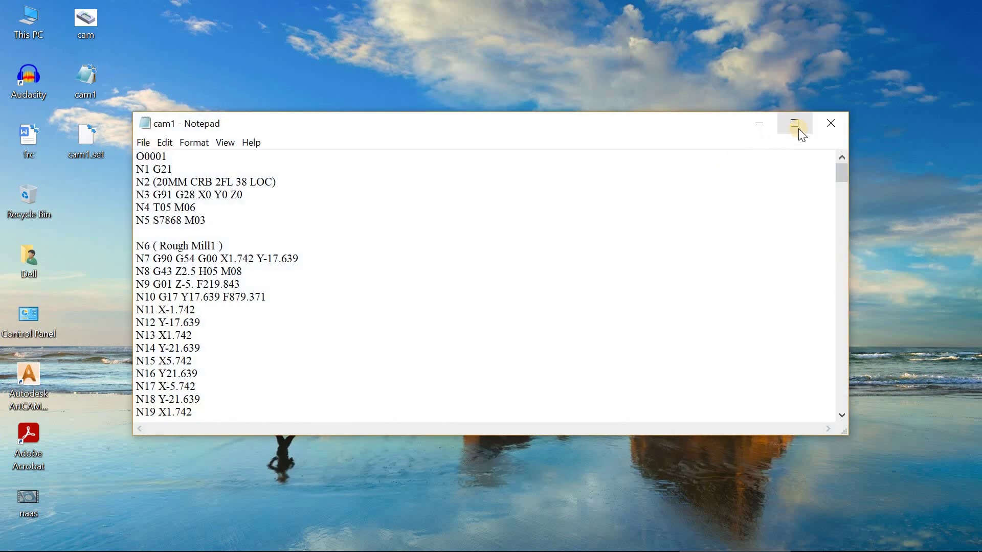
left_click(799, 129)
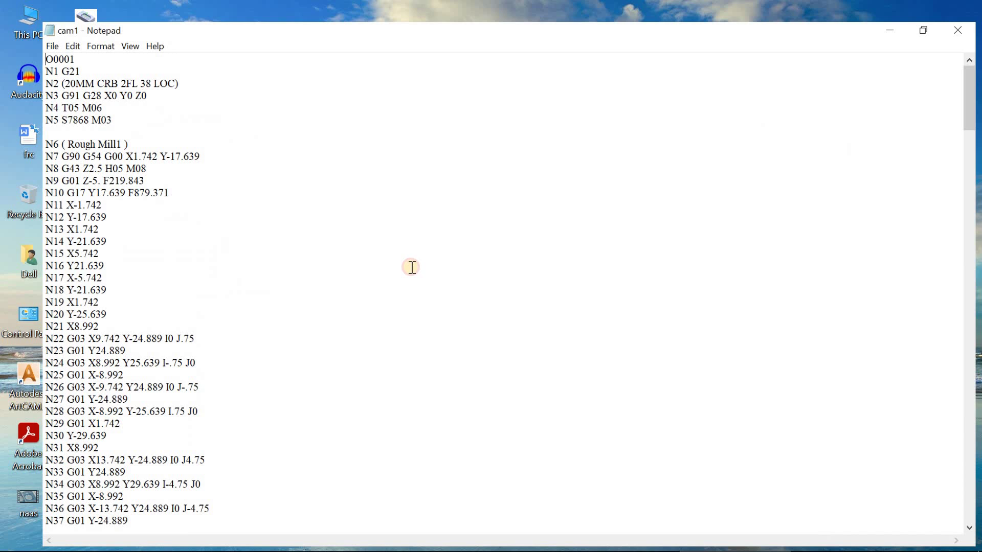
scroll(284, 262, "down", 13)
scroll(283, 263, "down", 20)
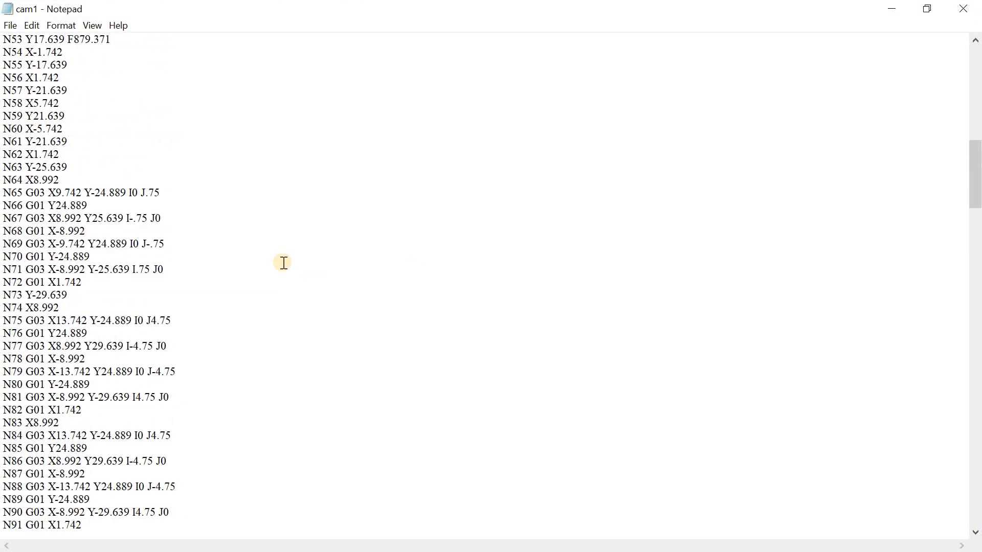
scroll(283, 263, "down", 5)
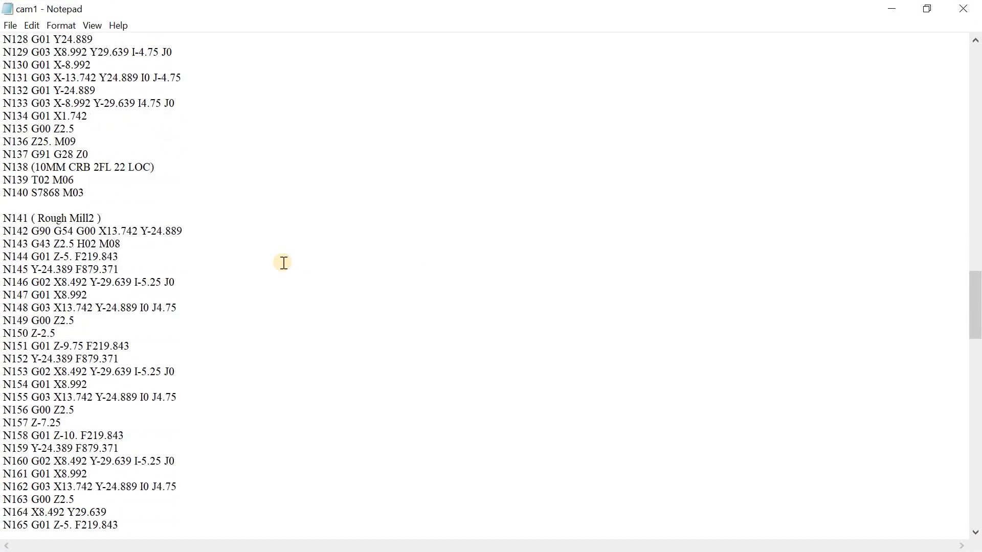
scroll(284, 263, "down", 5)
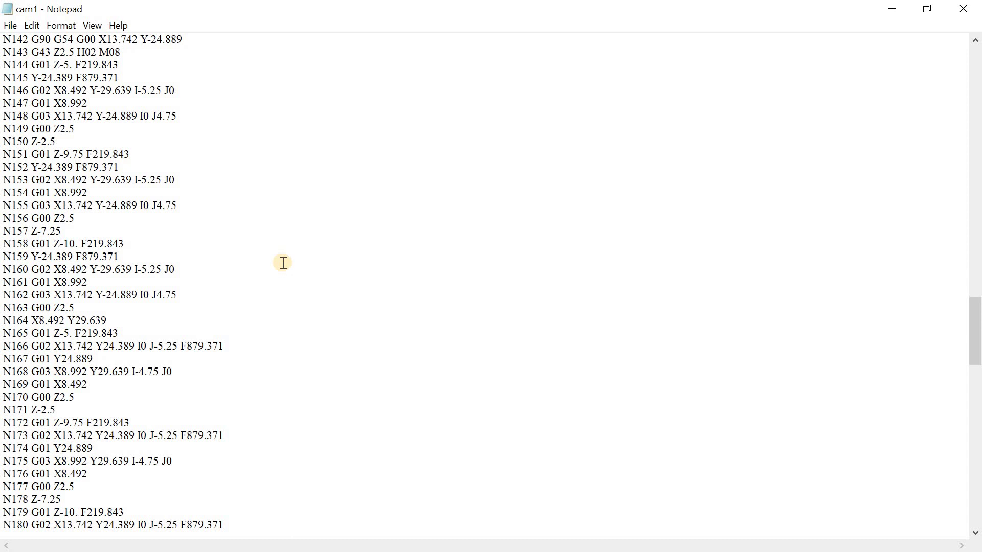
scroll(284, 263, "down", 20)
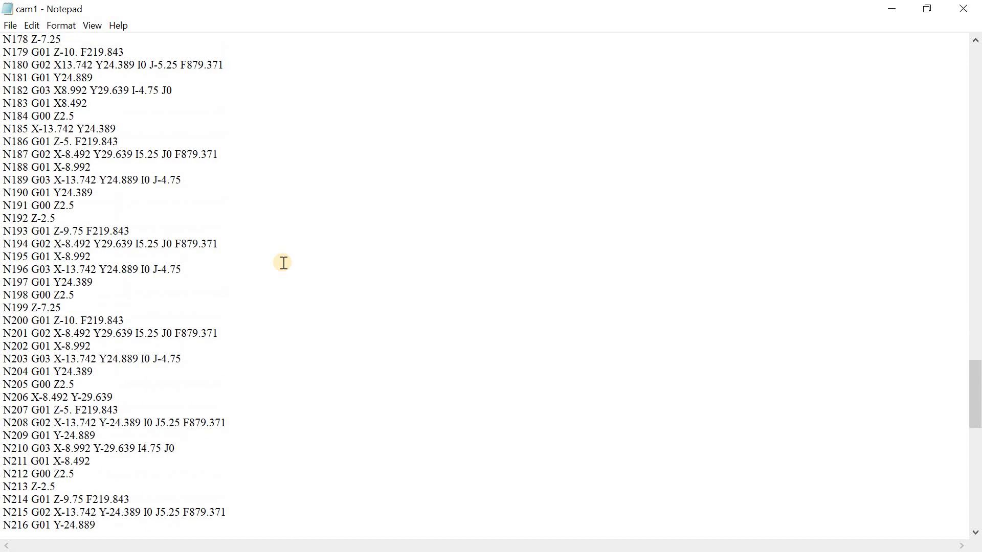
scroll(284, 263, "down", 8)
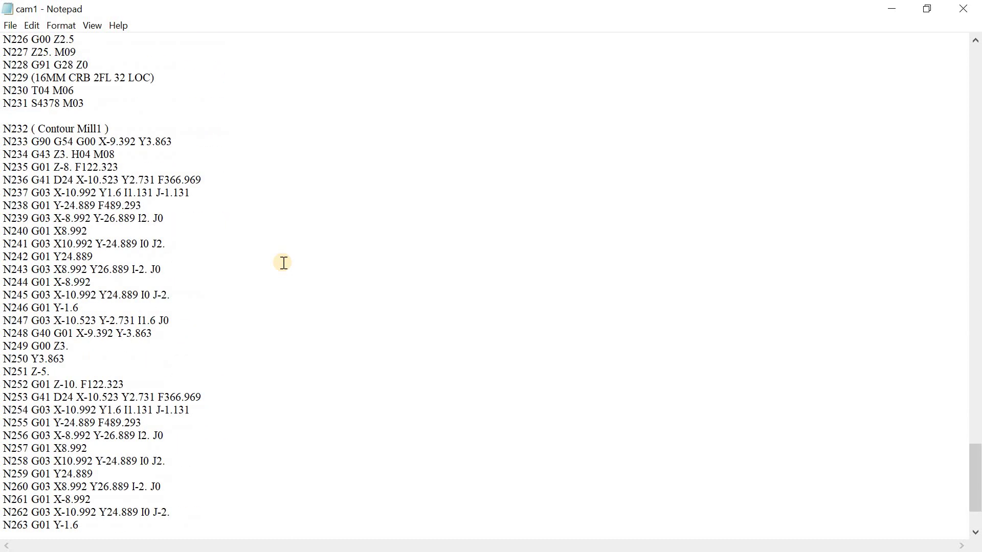
left_click(964, 8)
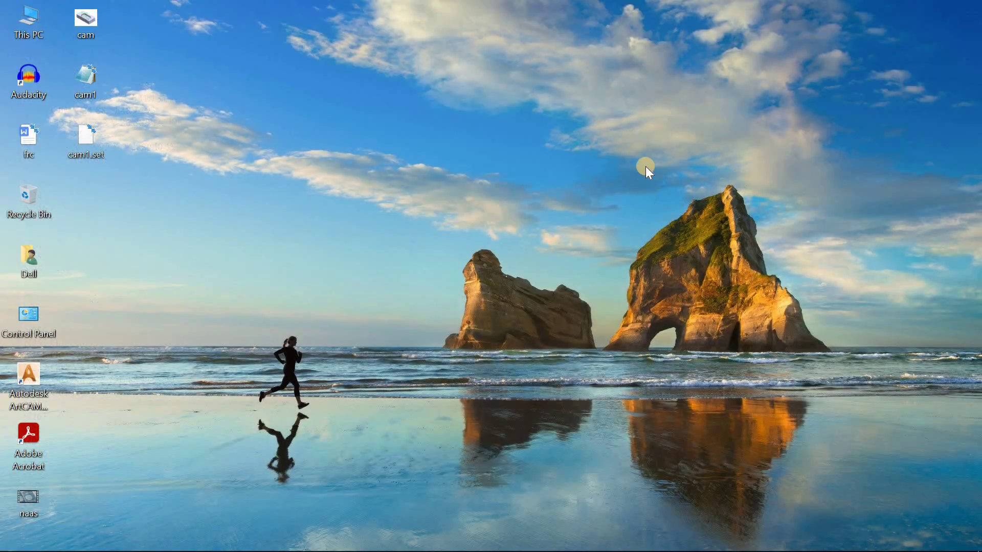
right_click(599, 86)
left_click(544, 127)
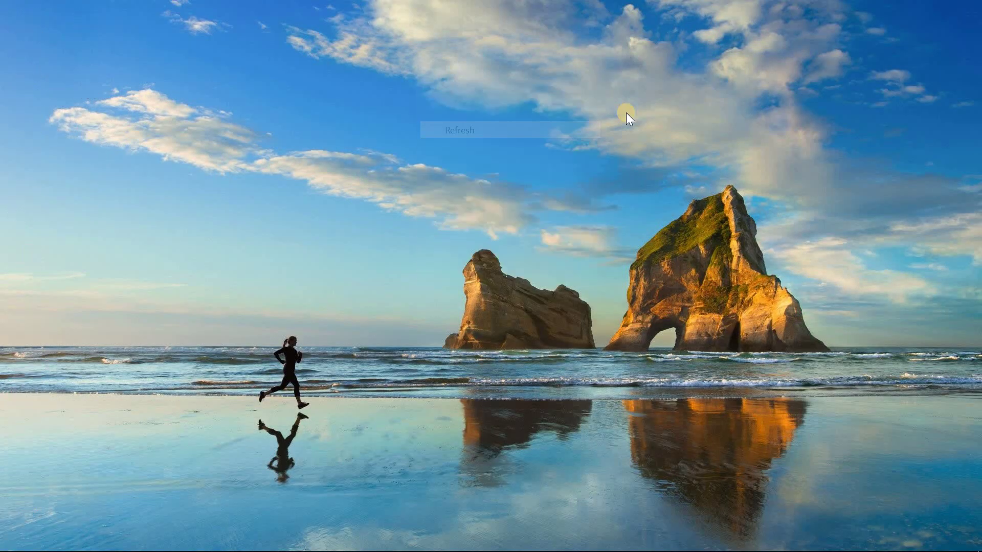
right_click(626, 113)
left_click(541, 157)
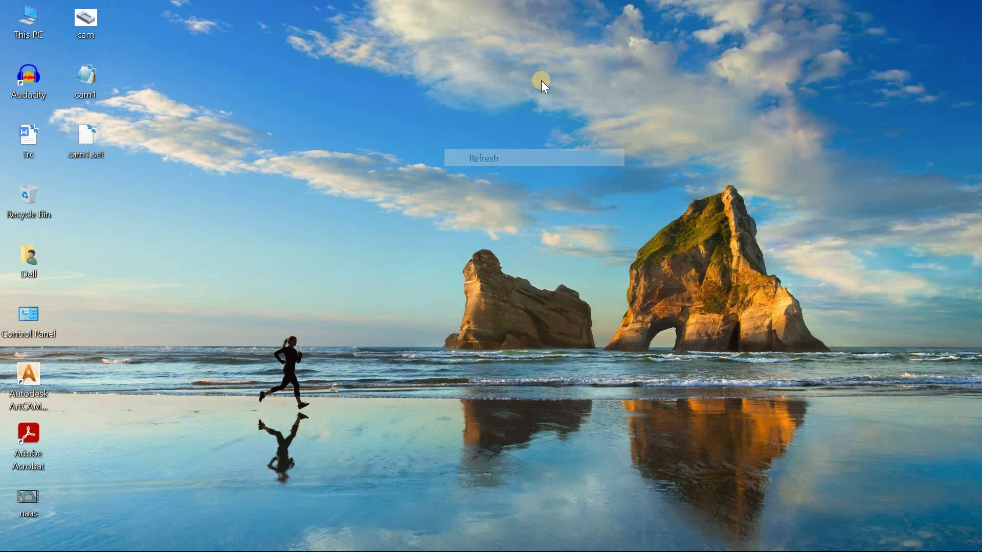
right_click(541, 81)
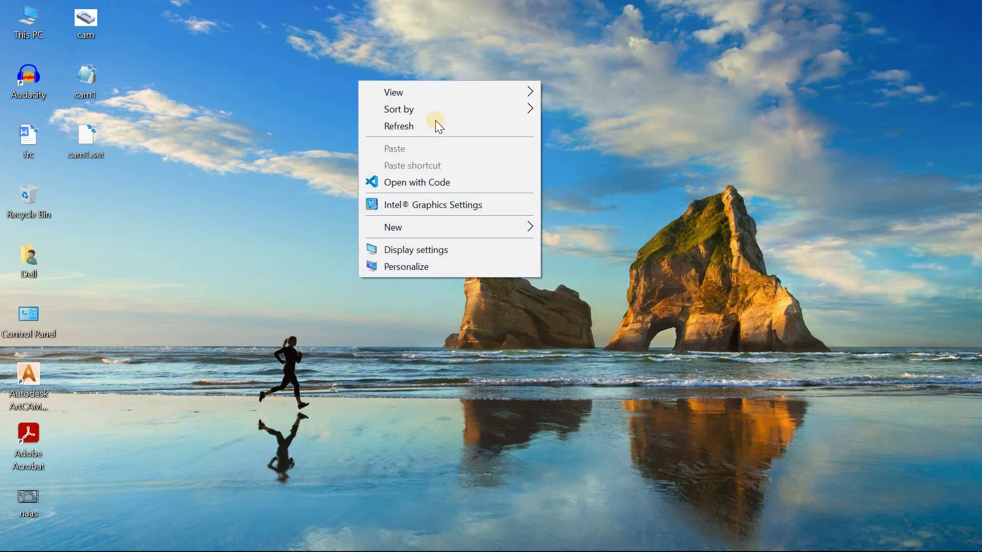
left_click(653, 107)
right_click(453, 99)
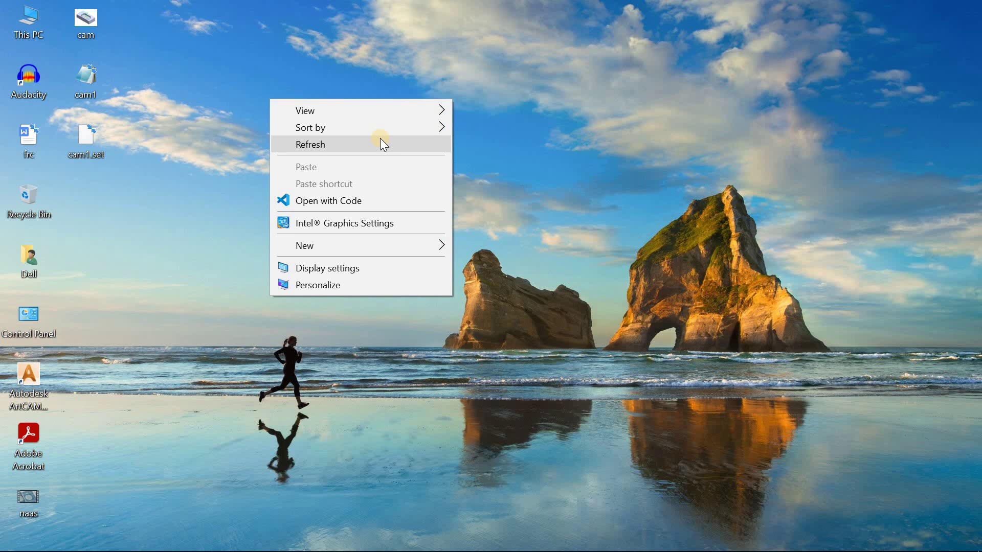
left_click(380, 140)
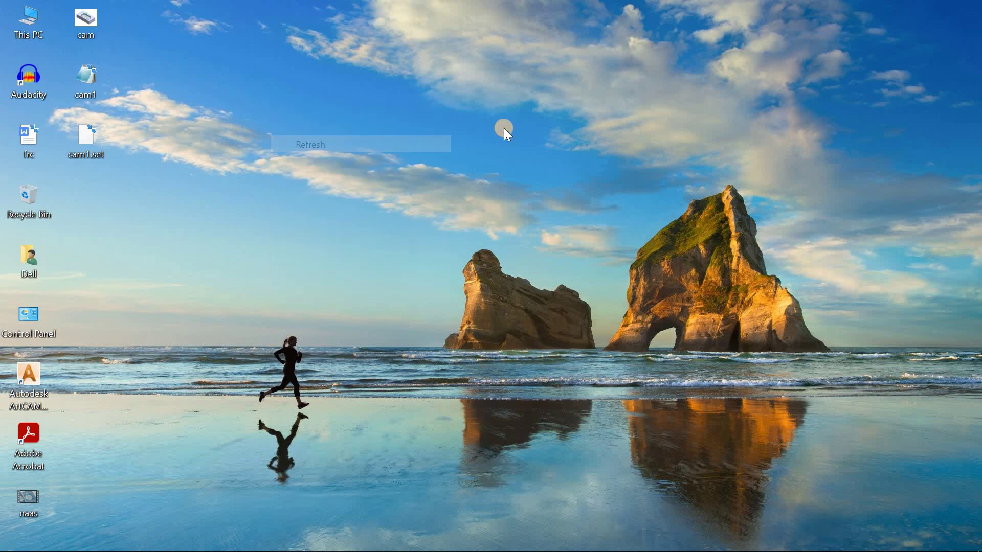